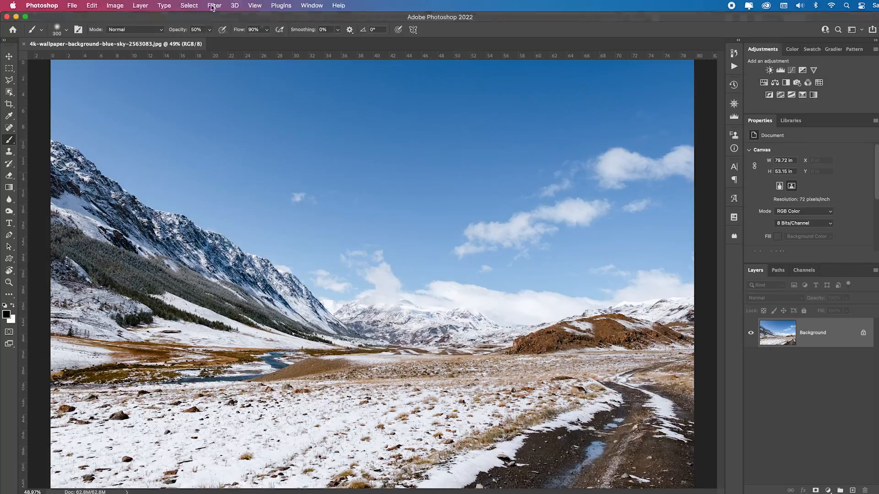
# - Open Neural Filters for the landscape photo and enable the Landscape Mixer filter
pyautogui.click(214, 6)
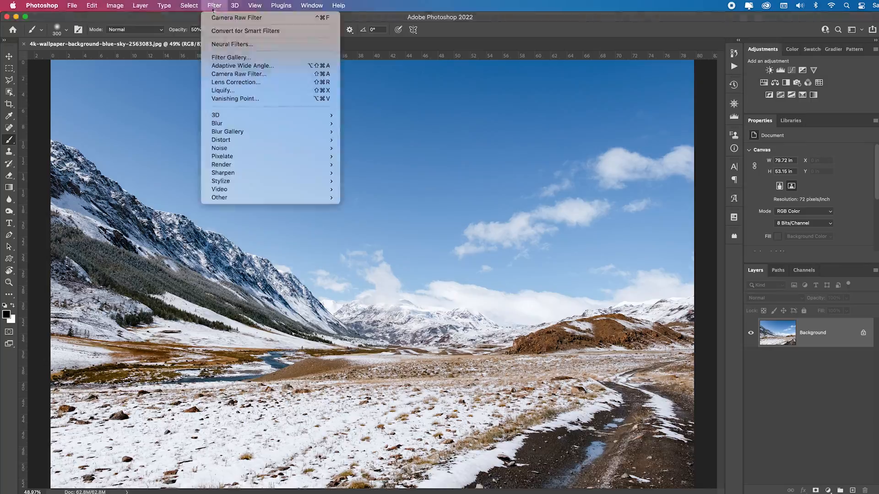
pyautogui.click(270, 46)
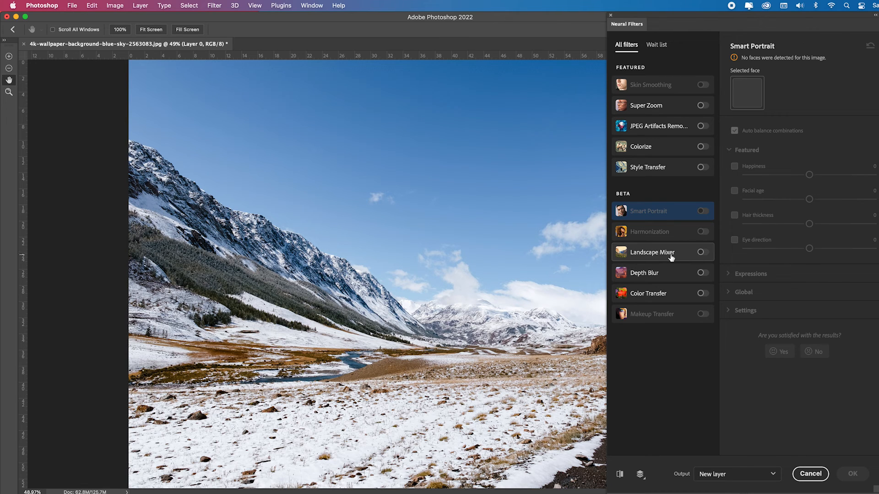
pyautogui.click(699, 253)
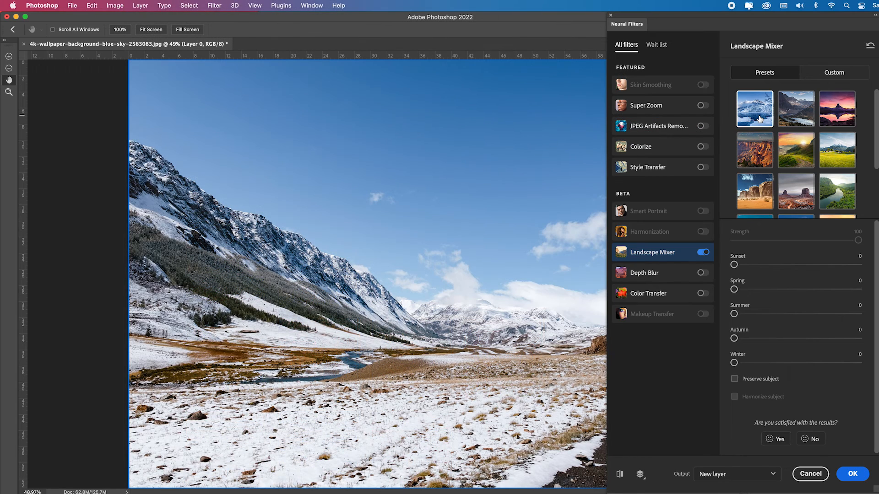
# - Try the Landscape Mixer's icy lake preset, reset it, and try the snowy peak, green river valley and alpine meadow presets
pyautogui.click(759, 119)
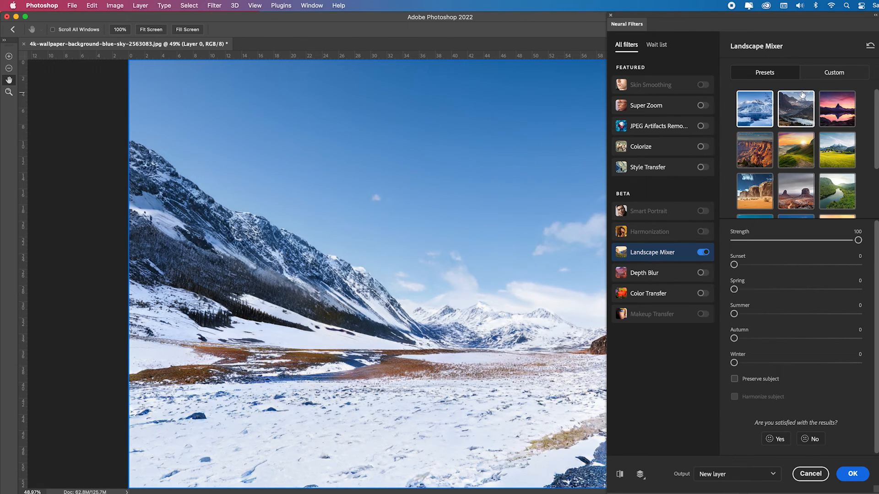
pyautogui.click(870, 49)
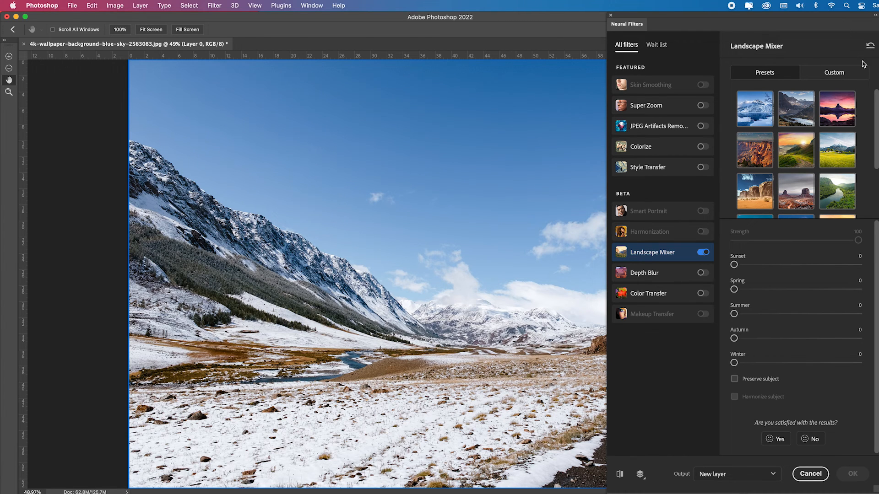
pyautogui.scroll(-3, 823, 135)
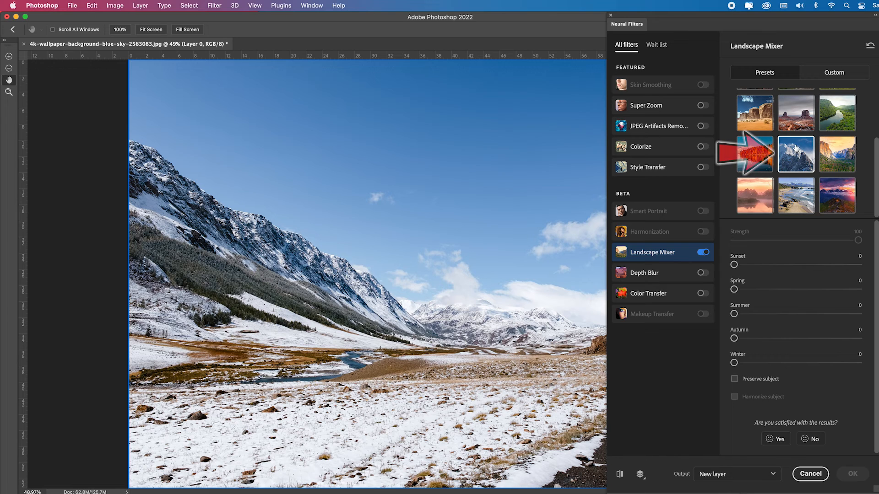
pyautogui.click(793, 162)
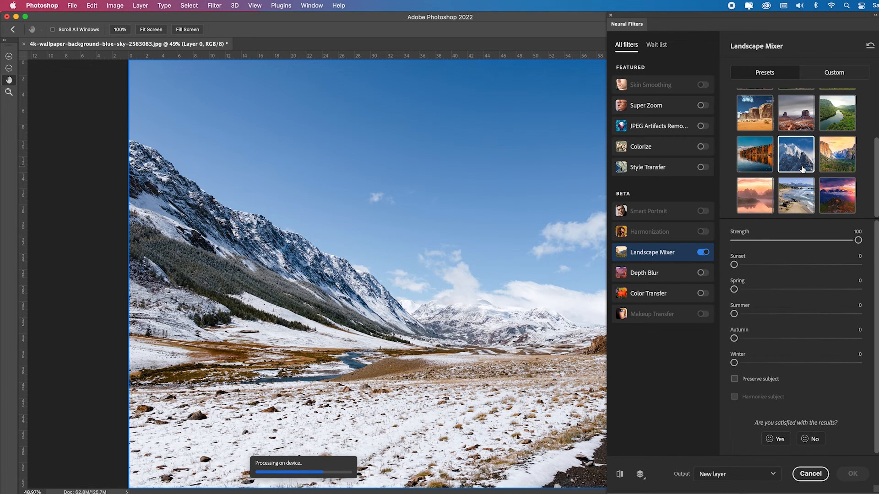
pyautogui.scroll(3, 808, 201)
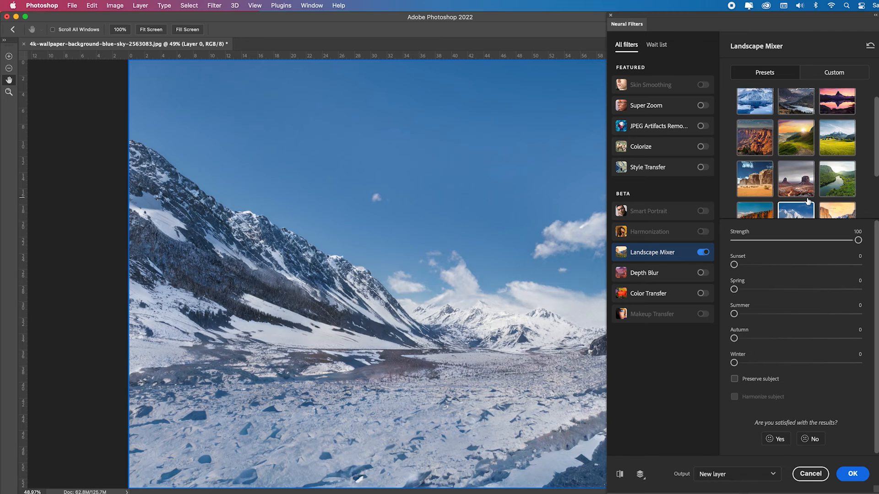
pyautogui.click(843, 192)
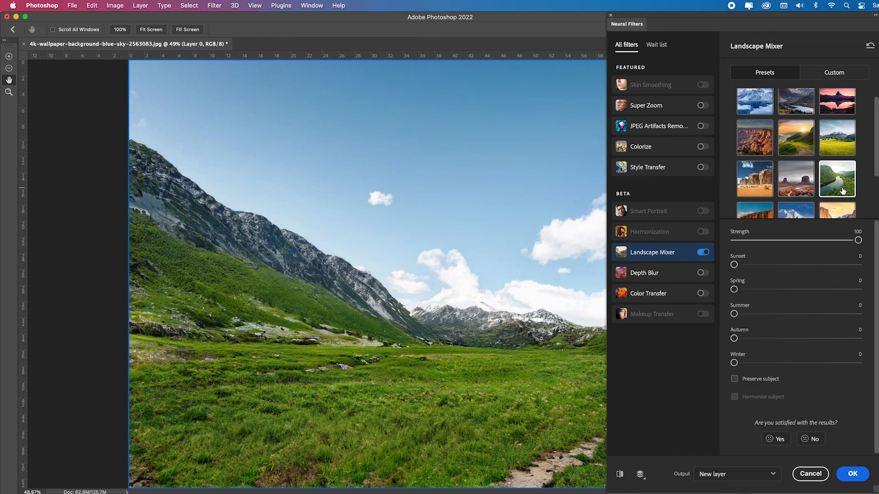
pyautogui.click(840, 152)
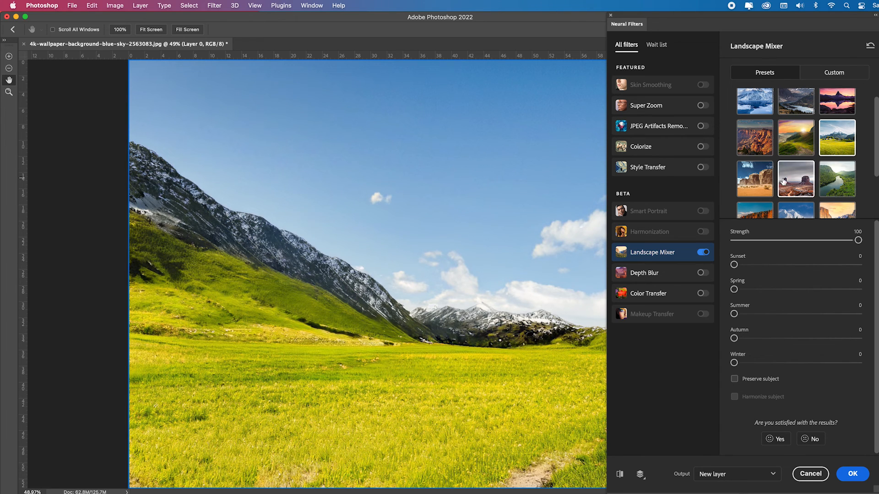
# - Apply the sandstone desert preset and output the Landscape Mixer result as a new layer
pyautogui.click(764, 189)
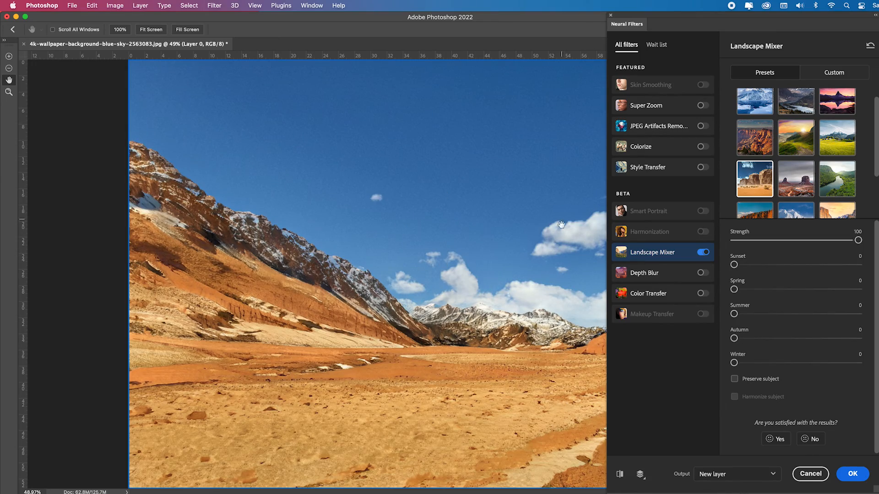
pyautogui.scroll(-2, 796, 177)
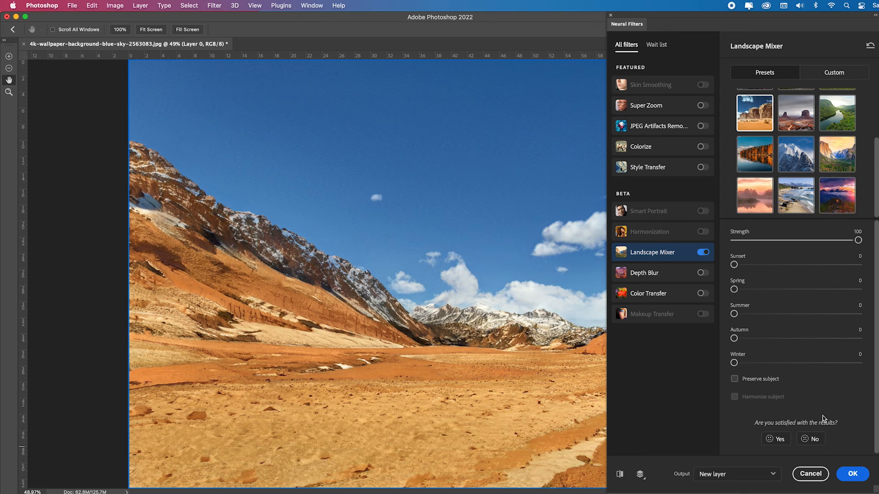
pyautogui.click(850, 476)
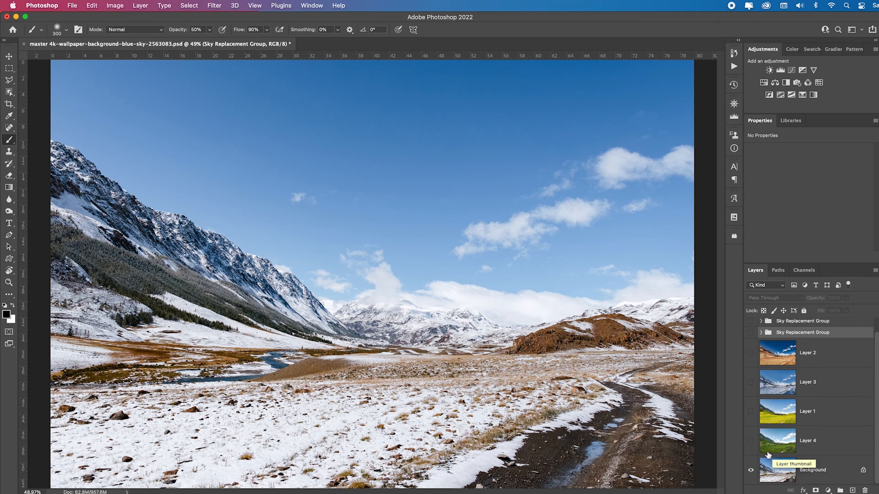
# - Preview the landscape variations by showing Layer 4, Layer 1, Layer 3 and Layer 2 in turn, and hide all four
pyautogui.click(751, 443)
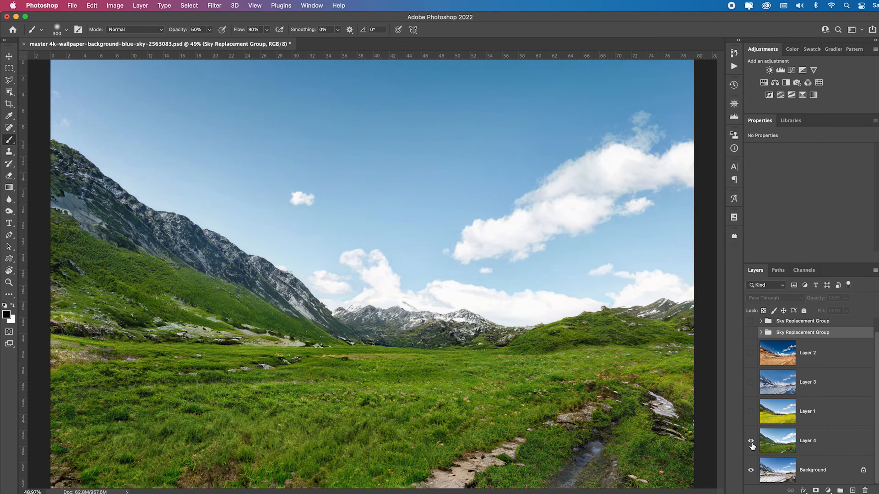
pyautogui.click(750, 413)
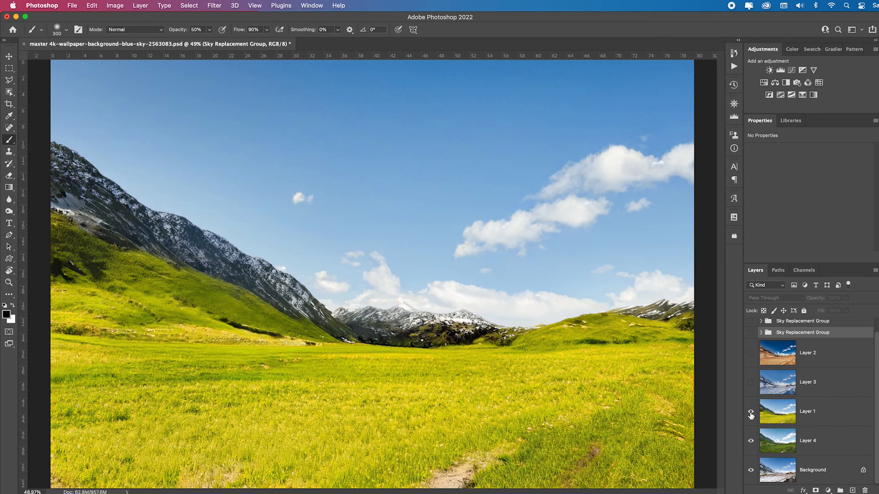
pyautogui.click(749, 383)
pyautogui.click(751, 354)
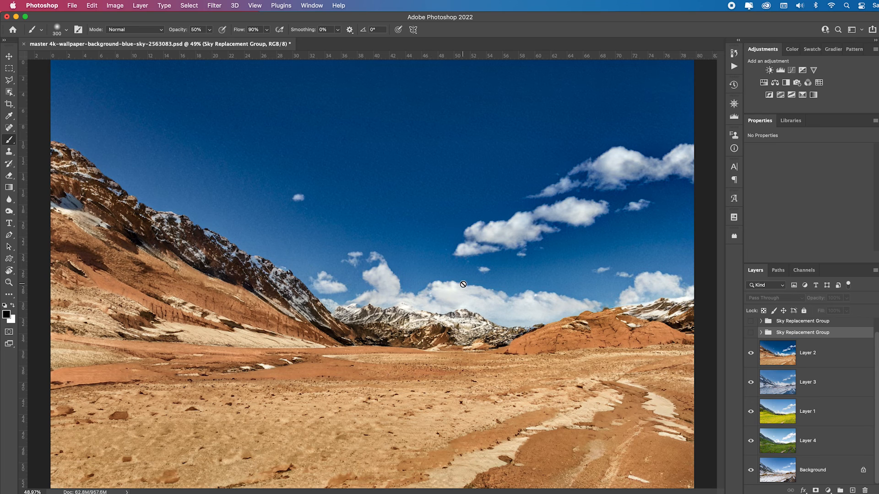
pyautogui.moveTo(750, 353); pyautogui.dragTo(751, 442)
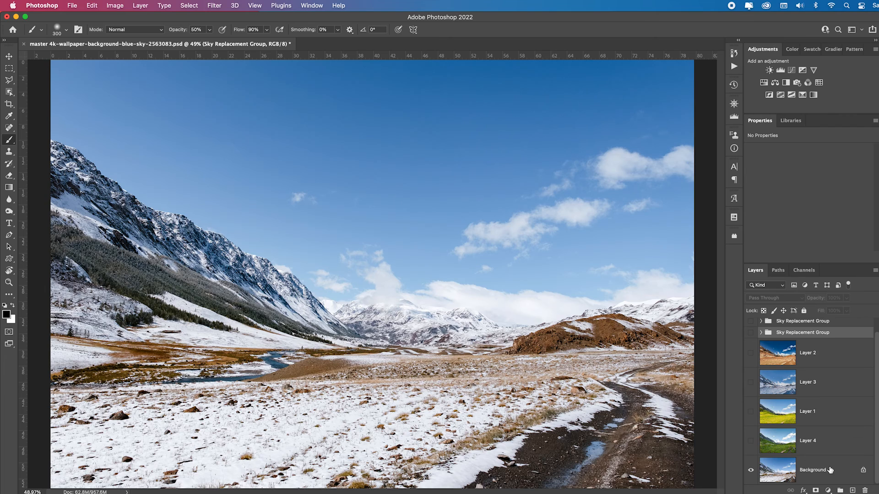
# - Preview the first two Blue_Skies_Pack_1 skies with Sky Replacement on the Background layer and discard the replacement
pyautogui.click(839, 474)
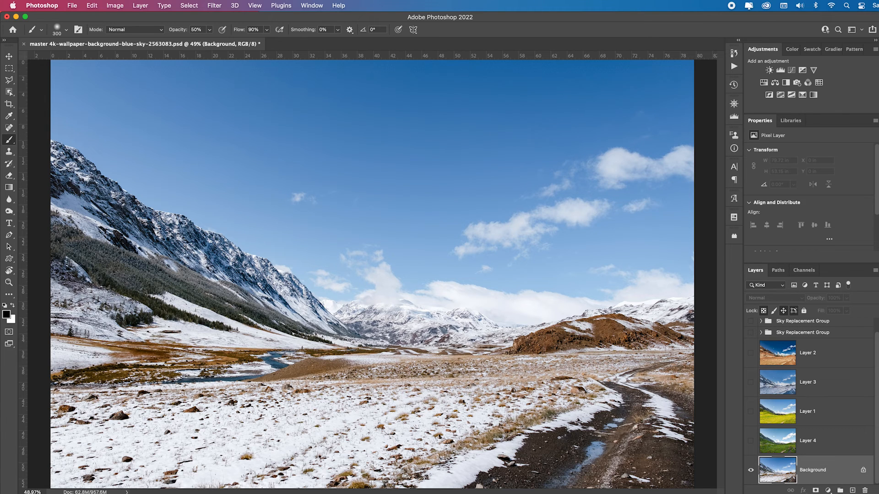
pyautogui.click(92, 6)
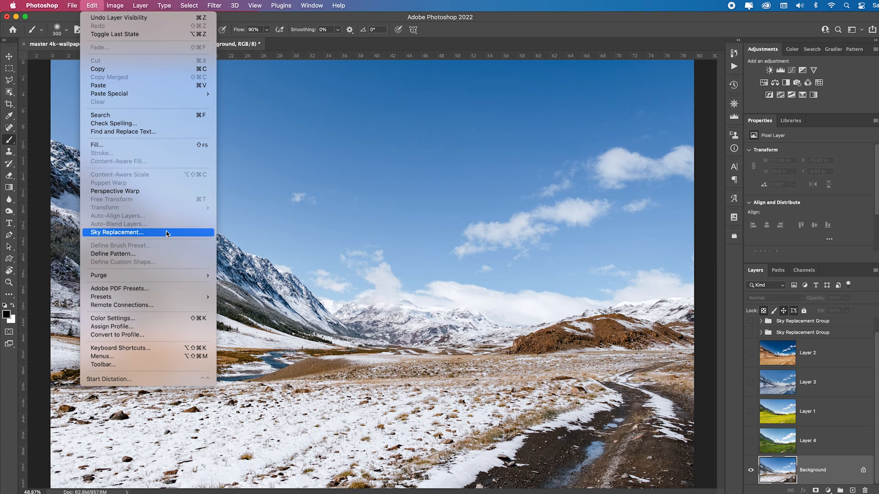
pyautogui.click(118, 232)
pyautogui.click(698, 63)
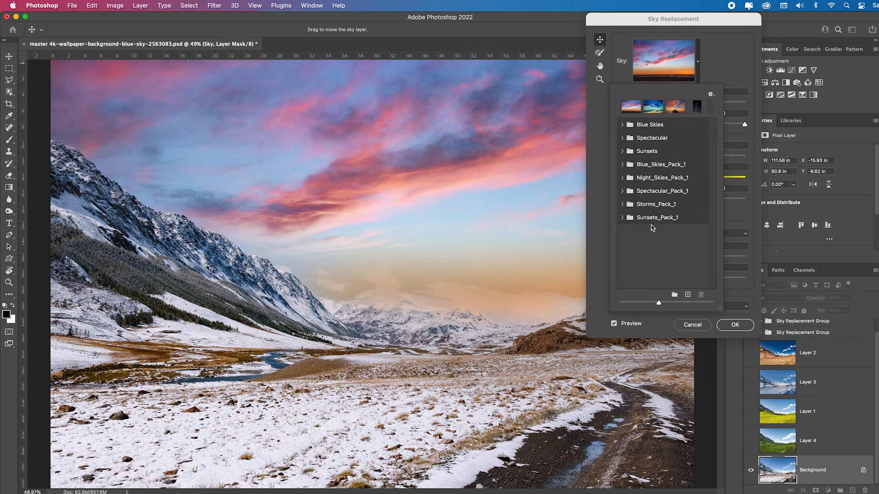
pyautogui.click(622, 164)
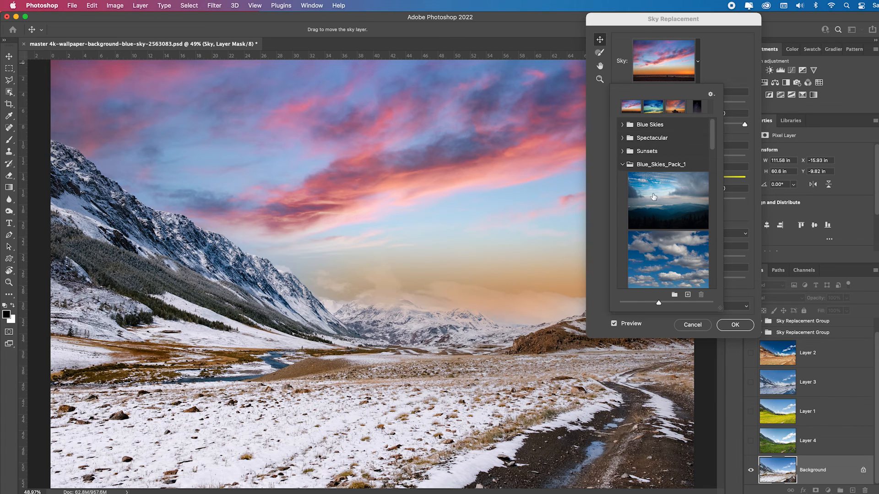
pyautogui.click(659, 194)
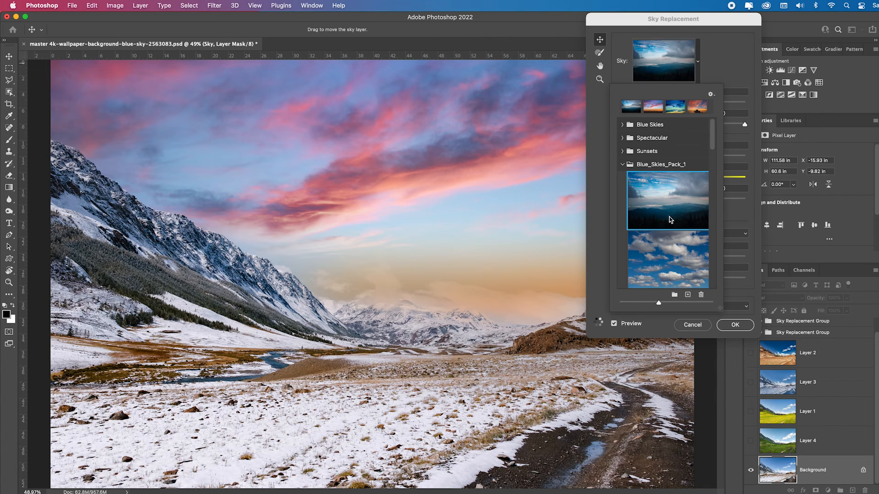
pyautogui.click(675, 267)
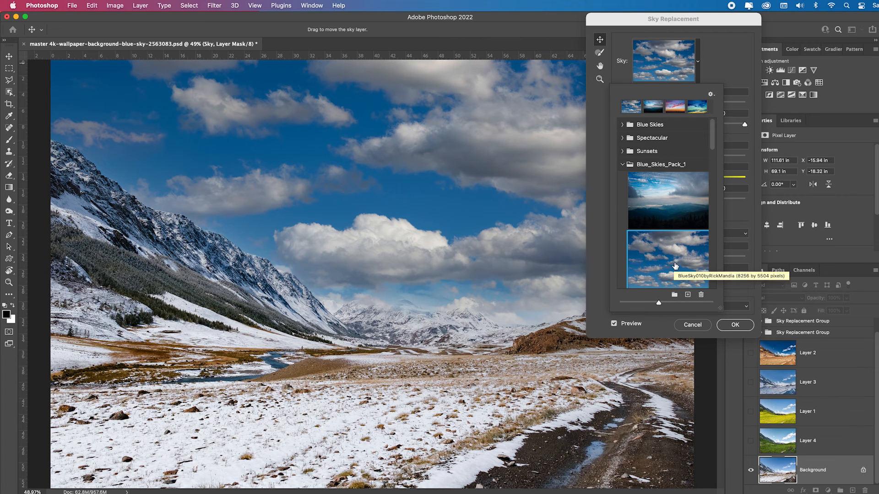
pyautogui.click(693, 325)
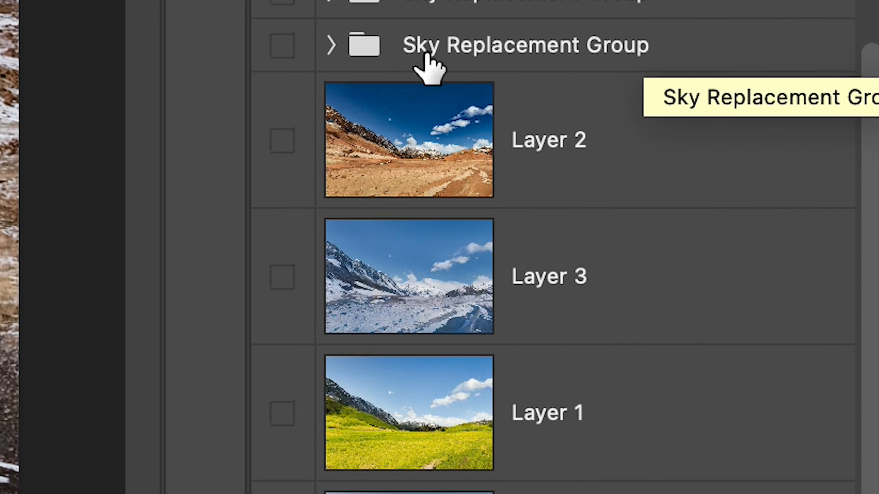
# - Inspect the layers inside the lowest Sky Replacement Group, collapse it and make the group visible
pyautogui.click(456, 129)
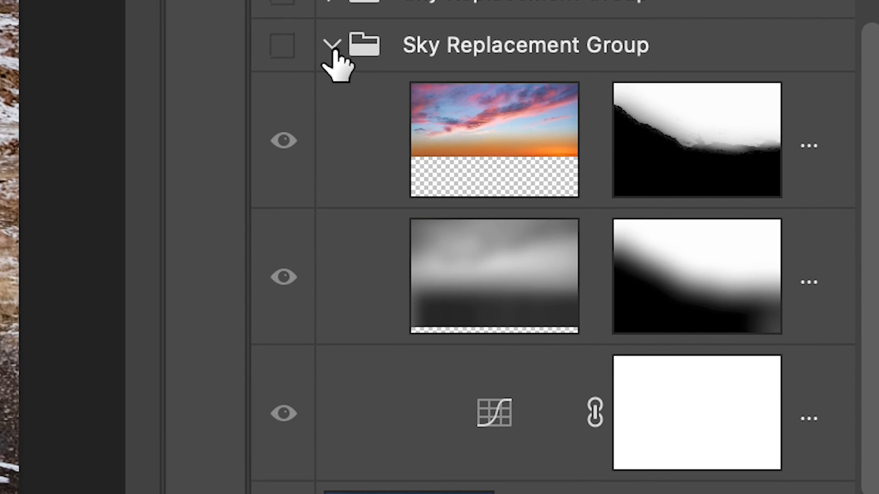
pyautogui.click(331, 45)
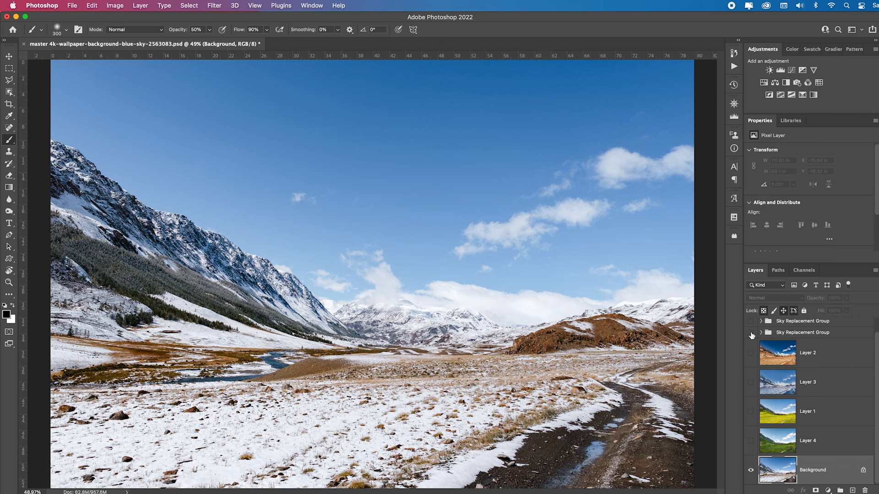
pyautogui.click(282, 45)
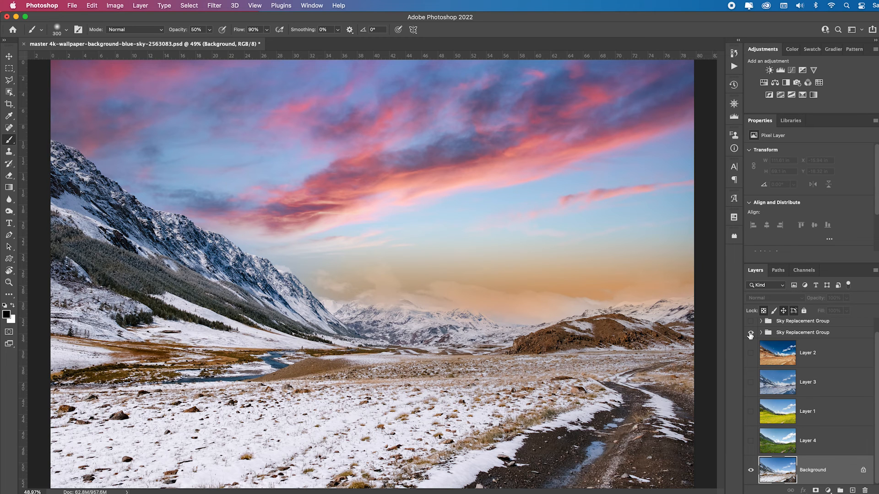
# - Compare Layers 4, 1, 3 and 2 beneath the pink sunset sky, and hide them together with that sky group
pyautogui.click(751, 442)
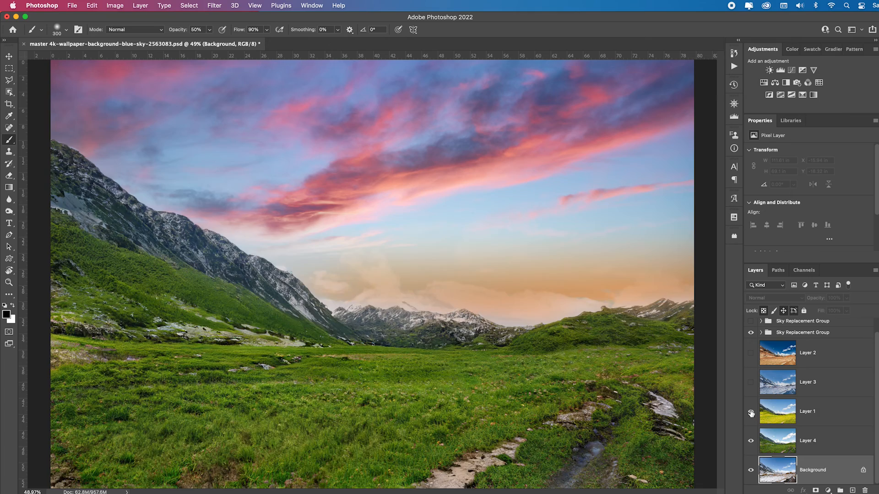
pyautogui.click(751, 413)
pyautogui.click(750, 383)
pyautogui.click(752, 353)
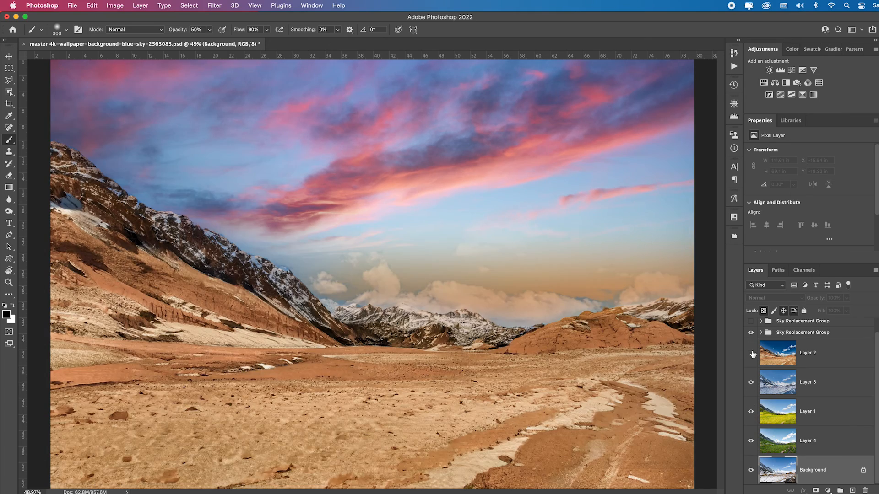
pyautogui.moveTo(750, 446); pyautogui.dragTo(756, 355)
pyautogui.click(751, 333)
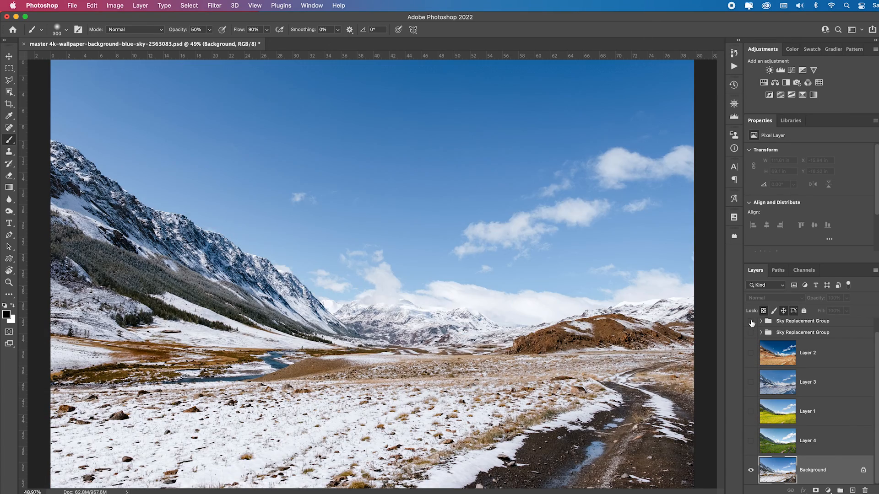
# - Preview the orange sunset sky group with and without Layer 2, and preview the topmost Sky Replacement Group, hiding each again
pyautogui.click(751, 322)
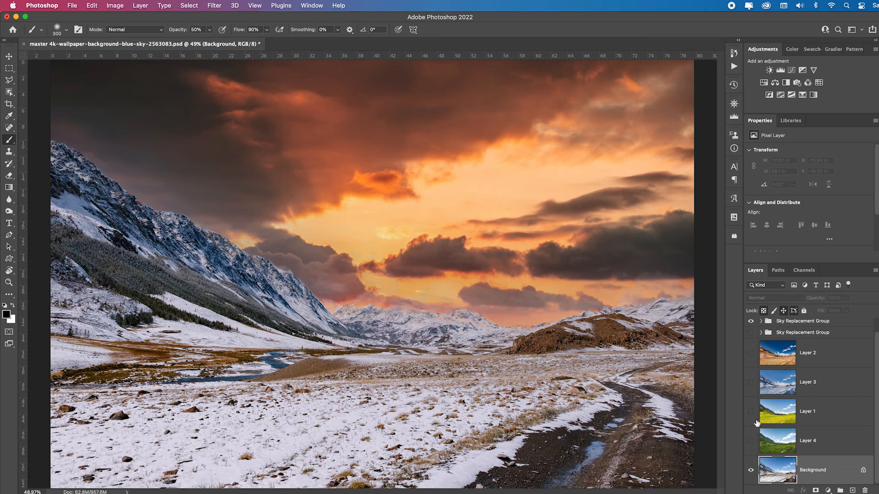
pyautogui.click(750, 353)
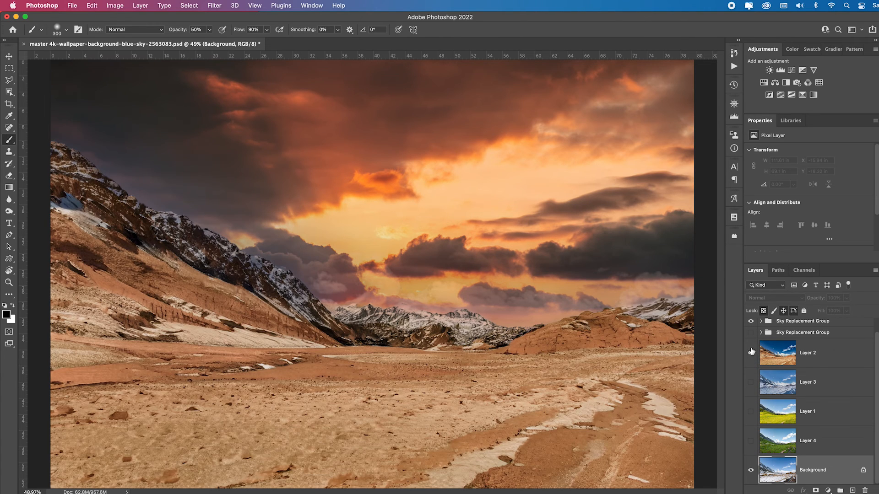
pyautogui.click(750, 353)
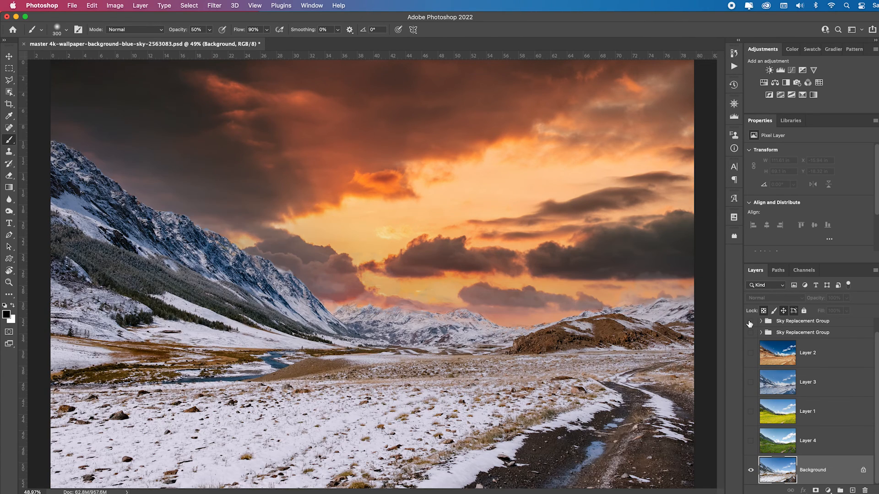
pyautogui.click(749, 324)
pyautogui.click(751, 323)
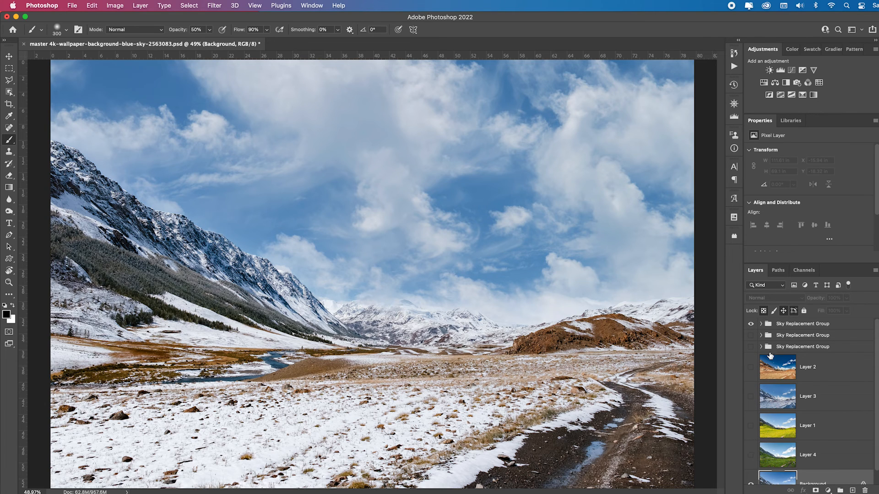
pyautogui.click(751, 324)
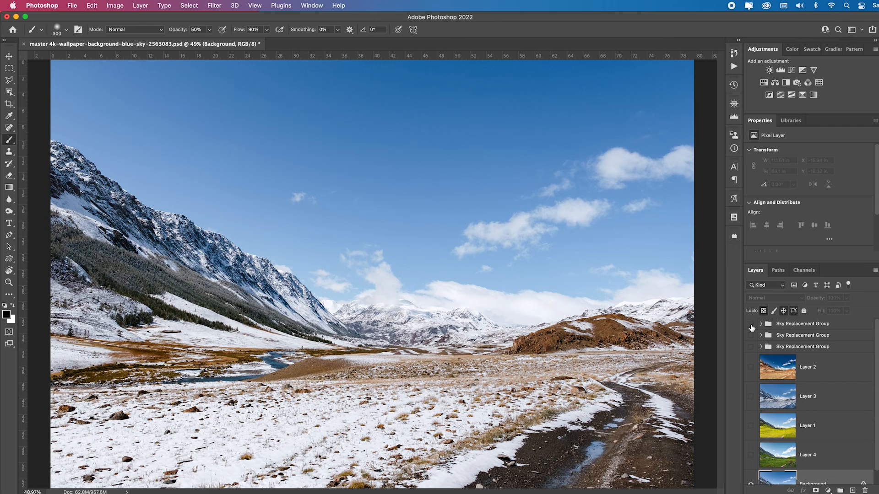
# - Show the topmost Sky Replacement Group and compare Layers 4, 1 and 3 beneath its cloudy blue sky
pyautogui.click(751, 324)
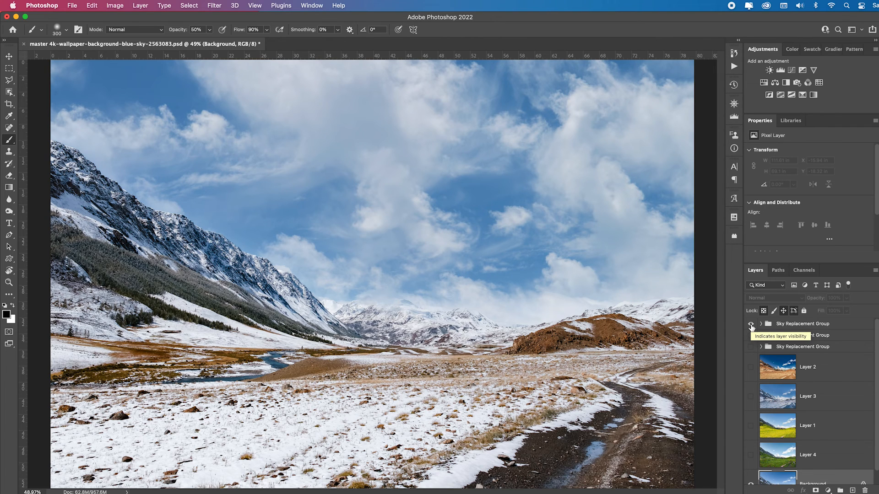
pyautogui.click(751, 456)
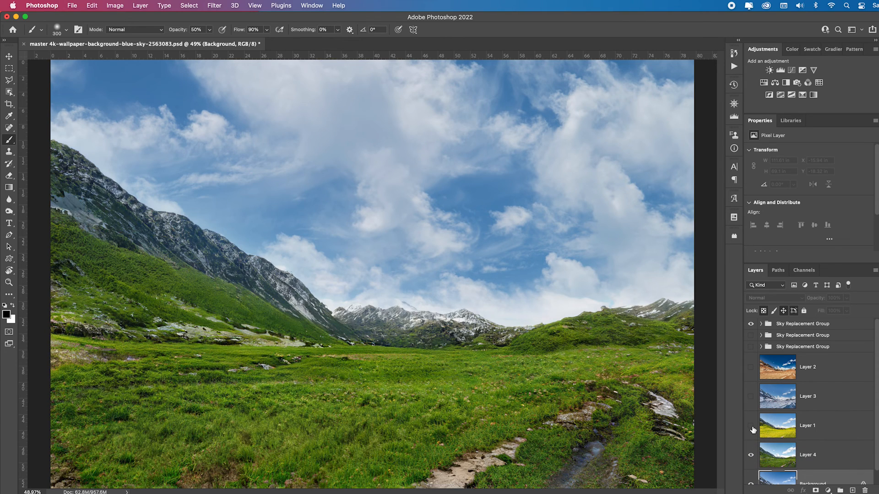
pyautogui.click(751, 426)
pyautogui.click(751, 397)
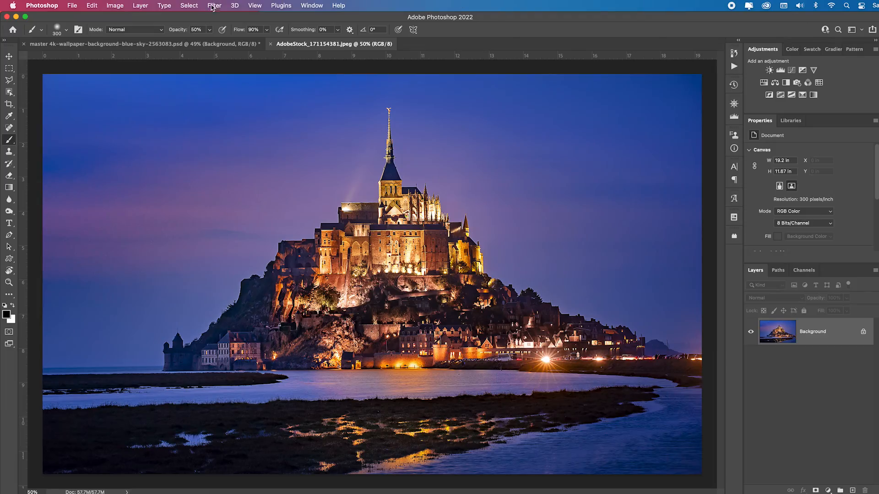
# - Enable the Landscape Mixer neural filter on the castle photo, preview the green meadow preset, and choose the green river valley preset
pyautogui.click(214, 5)
pyautogui.click(278, 46)
pyautogui.click(700, 253)
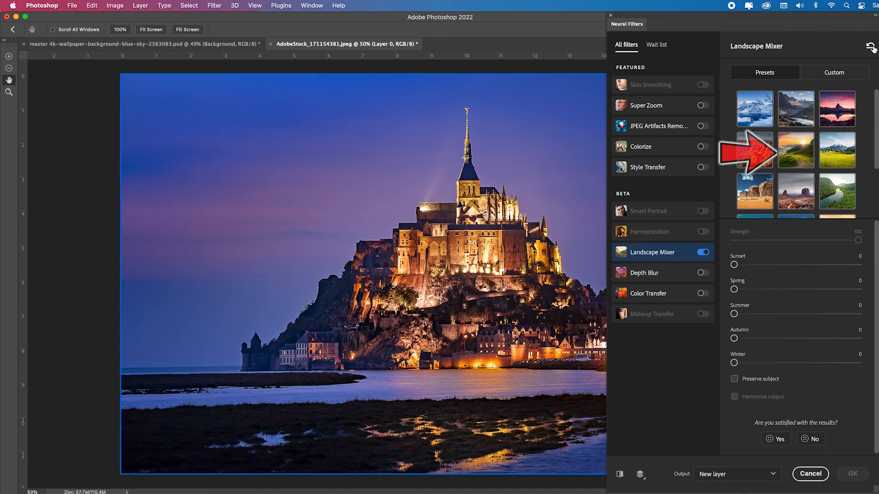
pyautogui.click(837, 154)
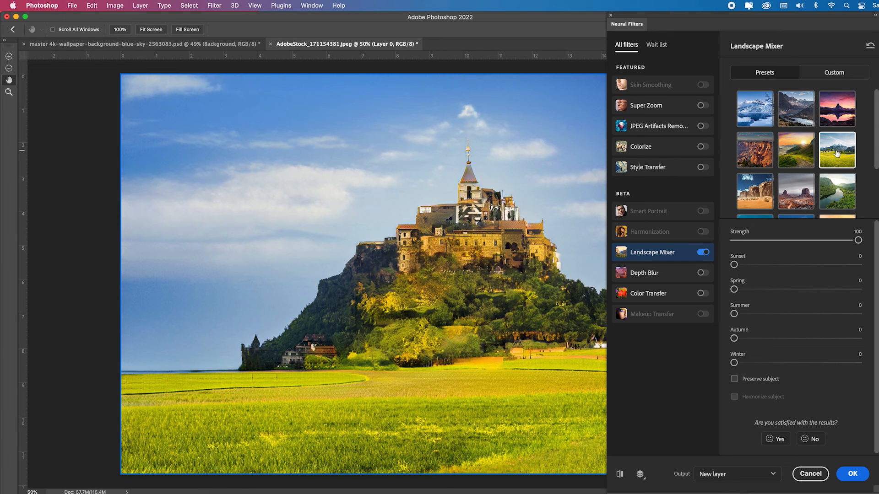
pyautogui.click(838, 194)
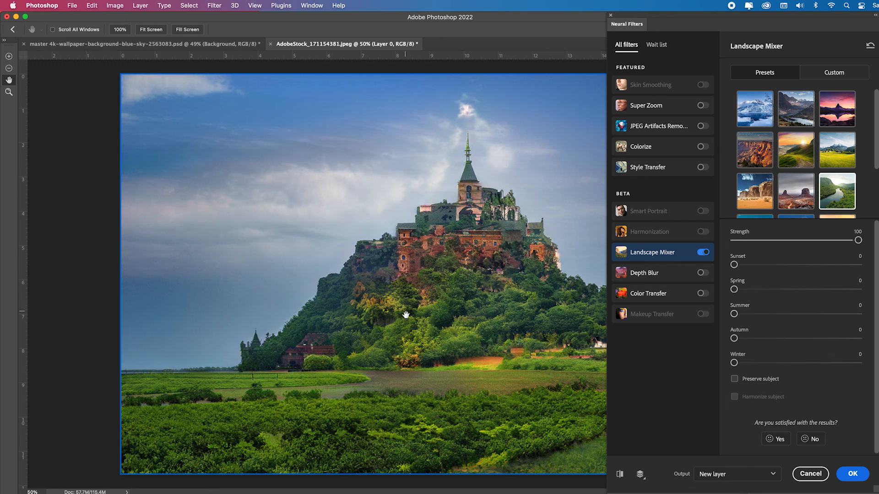
# - Try Preserve subject and Harmonize subject on the castle, and turn both options off again
pyautogui.click(734, 379)
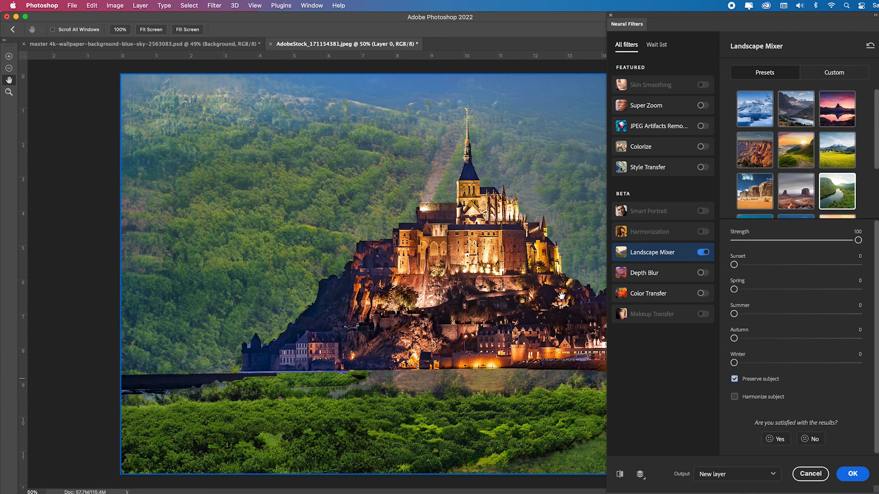
pyautogui.click(735, 397)
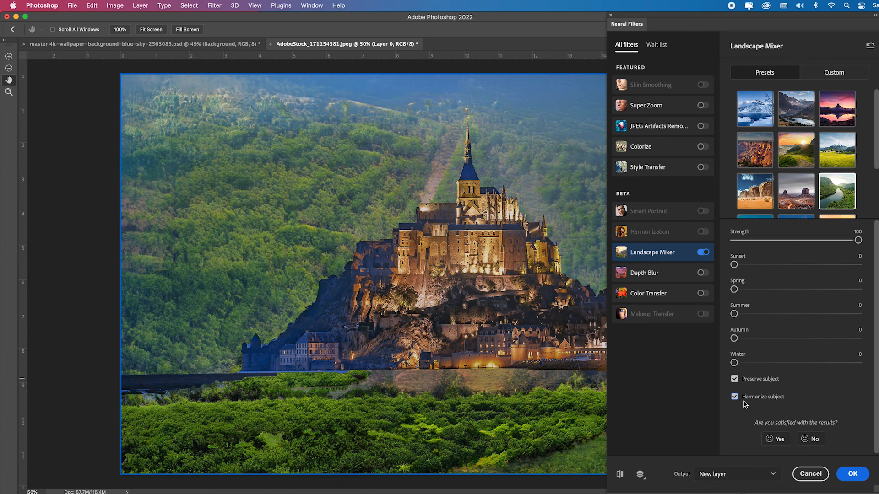
pyautogui.click(735, 397)
pyautogui.click(735, 380)
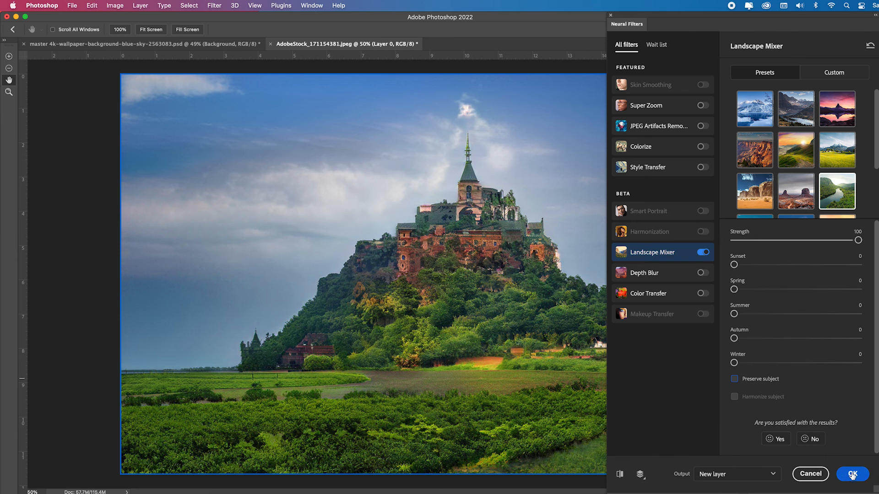
# - Apply the Landscape Mixer result as a new layer, compare it with the original castle photo, and leave it hidden
pyautogui.click(852, 474)
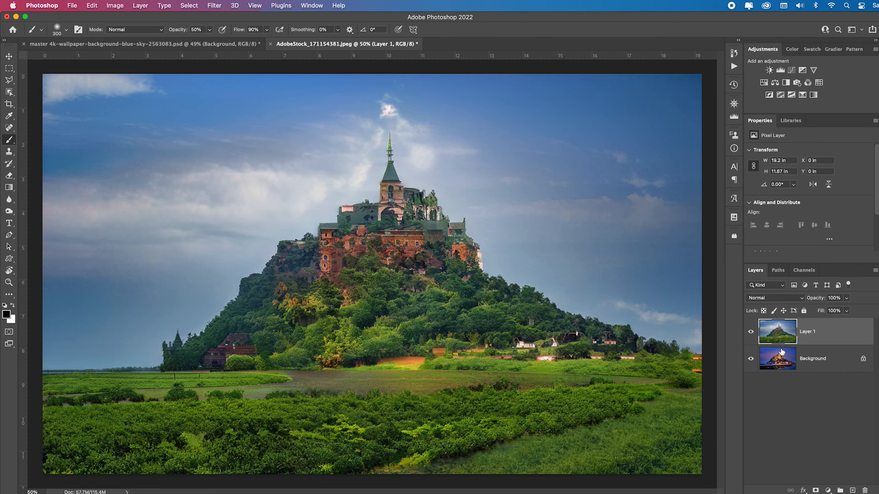
pyautogui.click(751, 333)
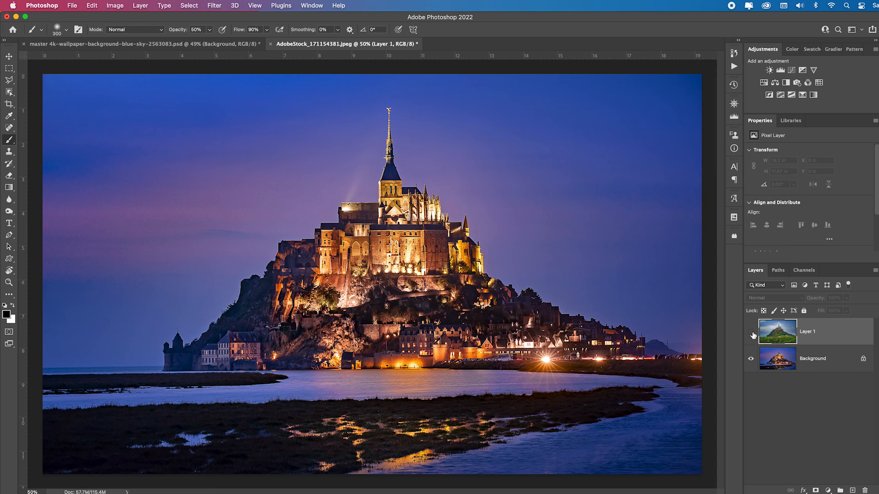
pyautogui.click(751, 332)
pyautogui.click(751, 333)
# - Select the castle on the Background layer with Object Selection and output it through Select and Mask as a new layer with layer mask
pyautogui.click(834, 370)
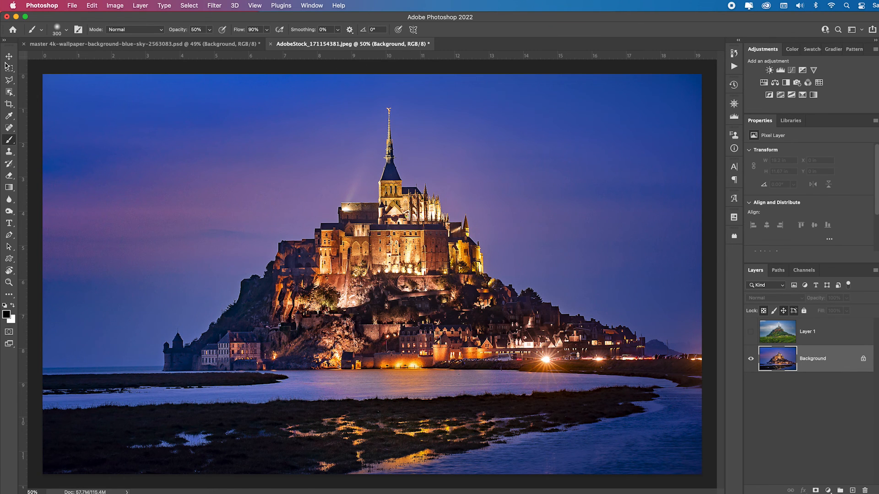
pyautogui.click(9, 91)
pyautogui.moveTo(162, 95); pyautogui.dragTo(583, 318)
pyautogui.click(503, 29)
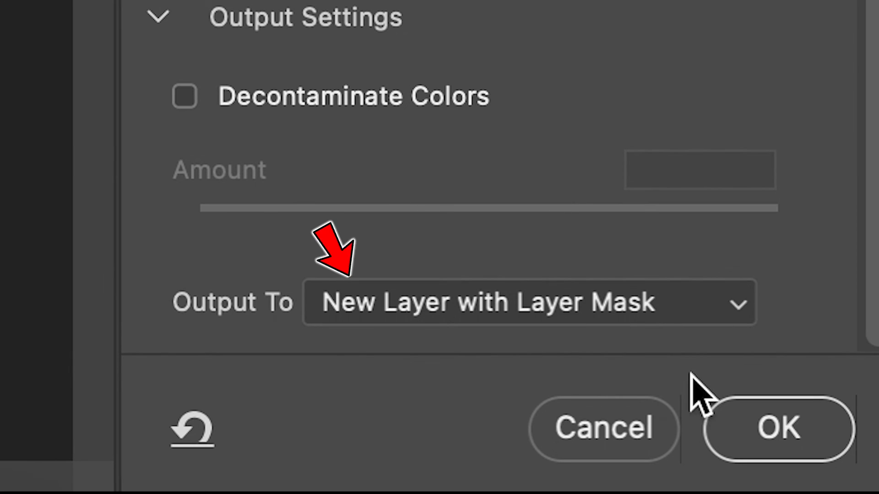
pyautogui.click(775, 440)
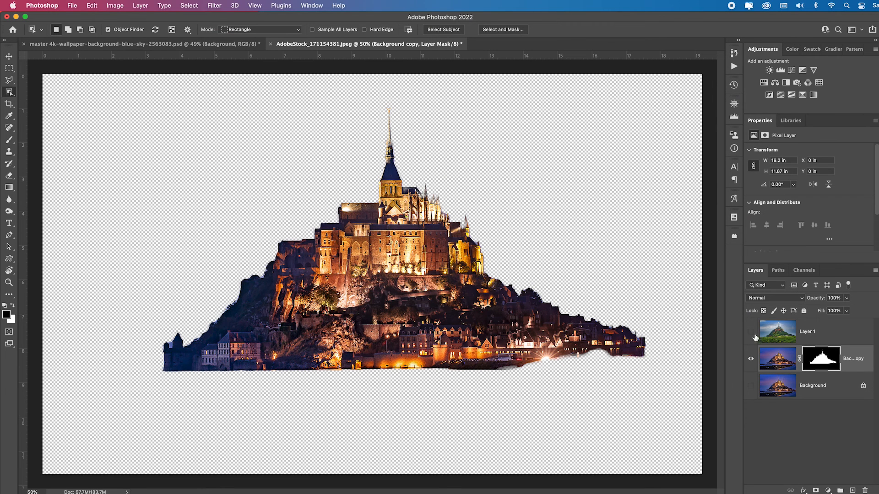
# - Move the masked castle copy above Layer 1 and make Layer 1 visible
pyautogui.moveTo(857, 357); pyautogui.dragTo(856, 325)
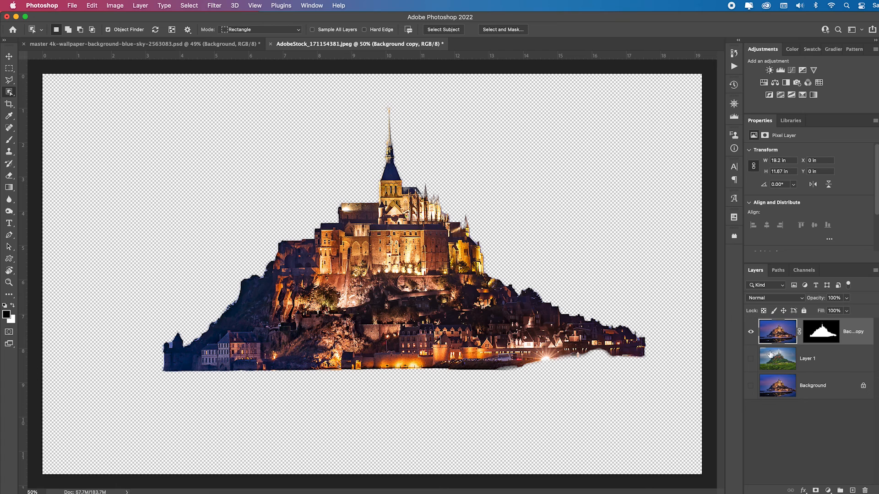
pyautogui.click(750, 359)
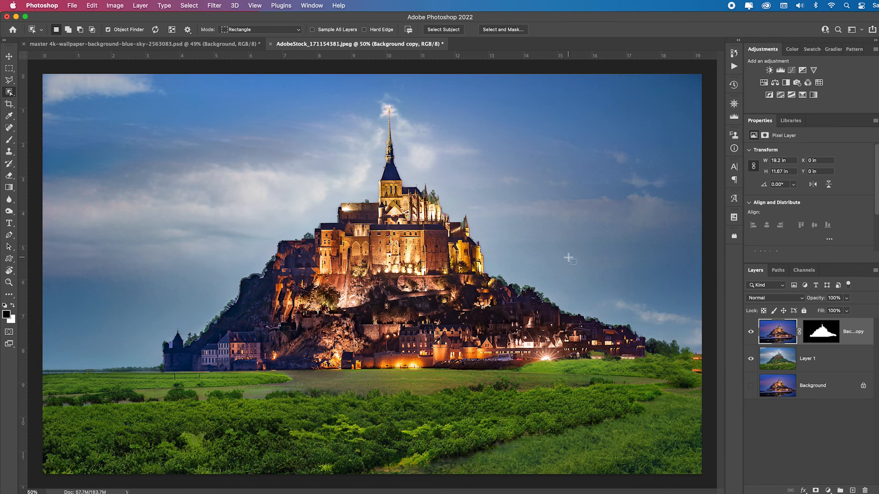
# - Paint black on the castle copy's mask at 50% and 100% brush opacity, enlarging the brush to 500, to reveal the green hill
pyautogui.click(825, 338)
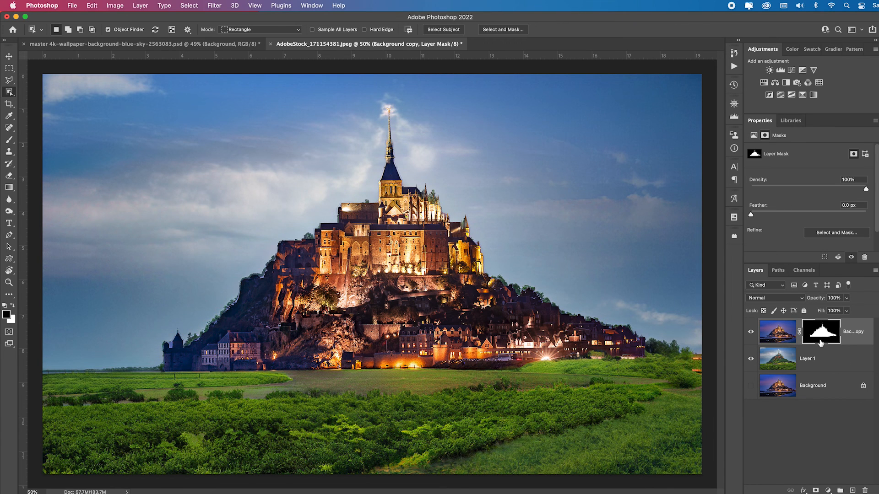
pyautogui.press('b')
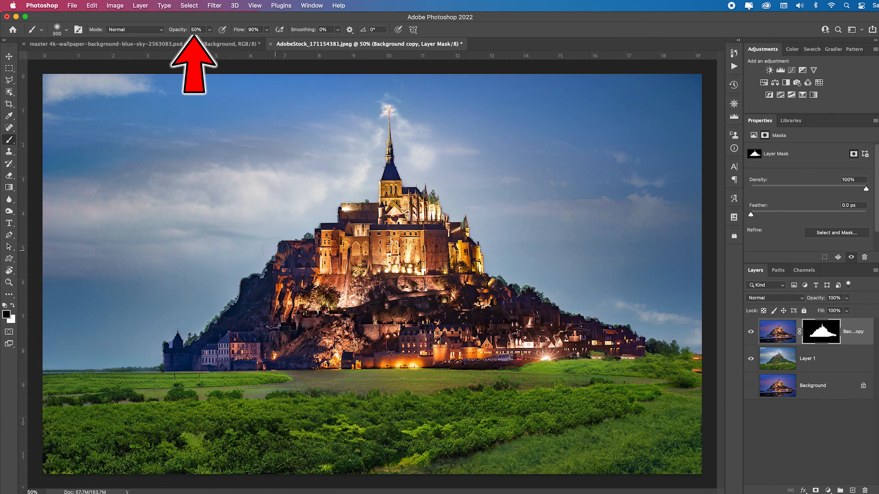
pyautogui.moveTo(284, 247)
pyautogui.mouseDown()
pyautogui.moveTo(237, 316)
pyautogui.moveTo(214, 315)
pyautogui.moveTo(172, 349)
pyautogui.moveTo(201, 316)
pyautogui.moveTo(211, 340)
pyautogui.moveTo(254, 291)
pyautogui.moveTo(258, 302)
pyautogui.moveTo(328, 334)
pyautogui.moveTo(350, 326)
pyautogui.moveTo(331, 366)
pyautogui.moveTo(532, 382)
pyautogui.moveTo(384, 377)
pyautogui.moveTo(598, 368)
pyautogui.moveTo(712, 375)
pyautogui.moveTo(562, 294)
pyautogui.moveTo(450, 314)
pyautogui.moveTo(505, 301)
pyautogui.moveTo(646, 366)
pyautogui.moveTo(497, 329)
pyautogui.moveTo(293, 315)
pyautogui.moveTo(347, 284)
pyautogui.moveTo(535, 297)
pyautogui.mouseUp()
pyautogui.press('0')
pyautogui.moveTo(222, 356)
pyautogui.mouseDown()
pyautogui.moveTo(189, 355)
pyautogui.moveTo(216, 350)
pyautogui.mouseUp()
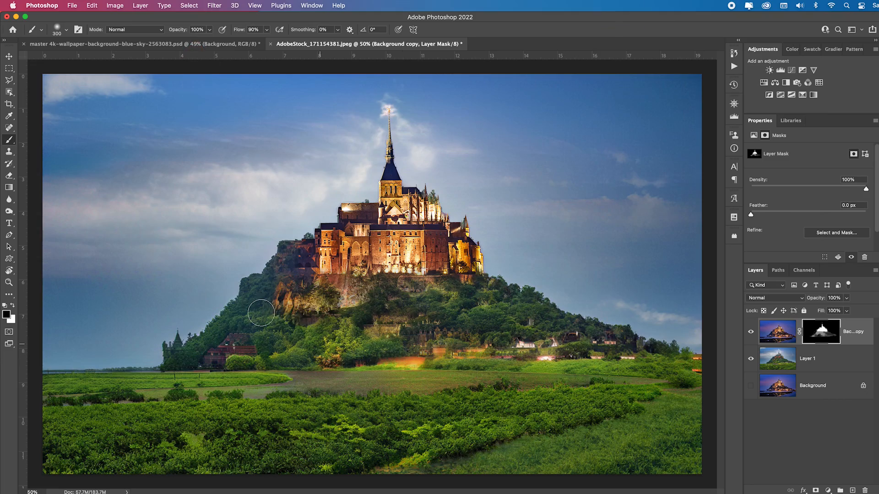
pyautogui.moveTo(239, 267)
pyautogui.mouseDown()
pyautogui.moveTo(344, 299)
pyautogui.moveTo(351, 285)
pyautogui.moveTo(488, 304)
pyautogui.moveTo(391, 293)
pyautogui.moveTo(451, 295)
pyautogui.moveTo(536, 322)
pyautogui.mouseUp()
pyautogui.press(']')
pyautogui.press(']')
pyautogui.moveTo(305, 251)
pyautogui.mouseDown()
pyautogui.moveTo(362, 211)
pyautogui.moveTo(389, 146)
pyautogui.moveTo(330, 263)
pyautogui.mouseUp()
# - Compare the green Landscape Mixer result on Layer 1 with the original castle photo, leaving Layer 1 visible
pyautogui.click(750, 385)
pyautogui.click(753, 333)
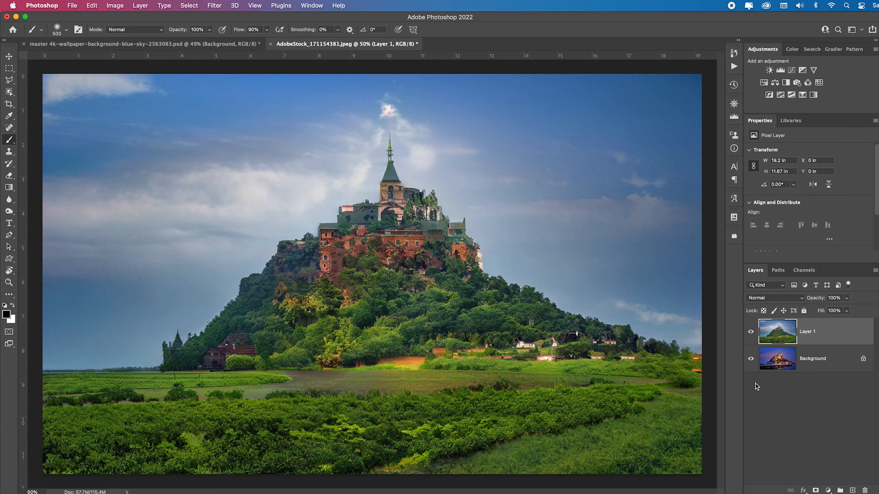
pyautogui.click(751, 333)
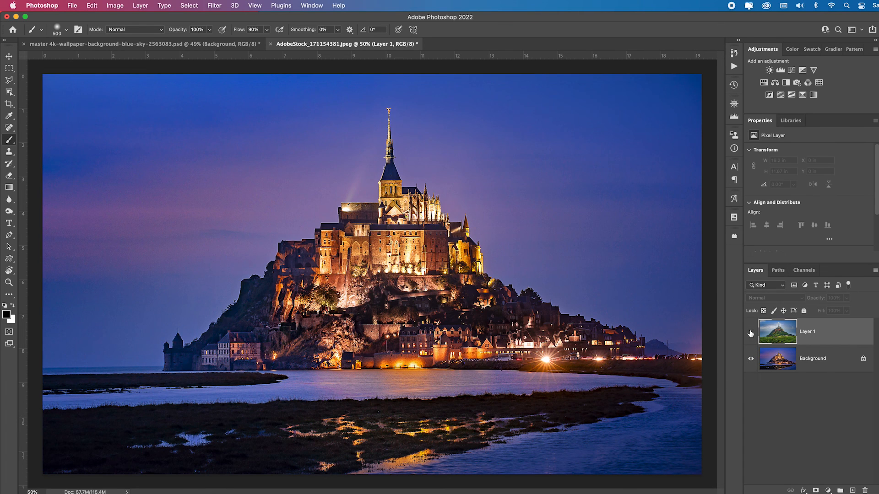
pyautogui.click(750, 333)
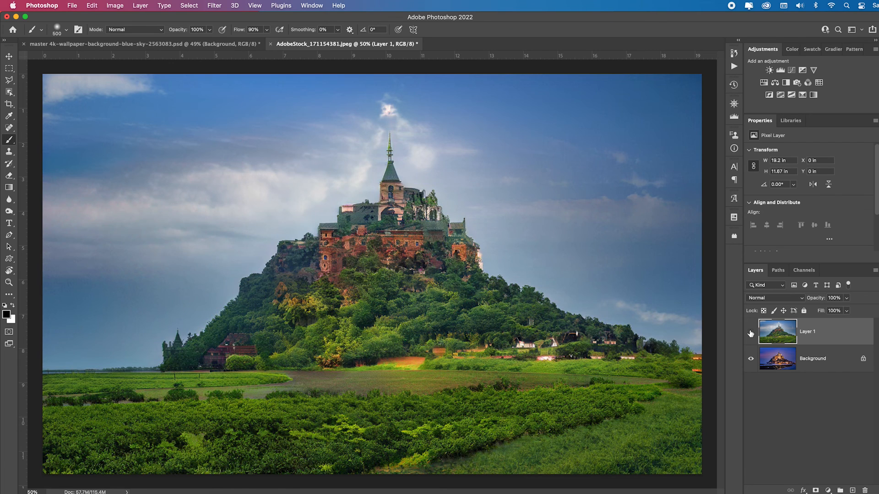
pyautogui.click(751, 333)
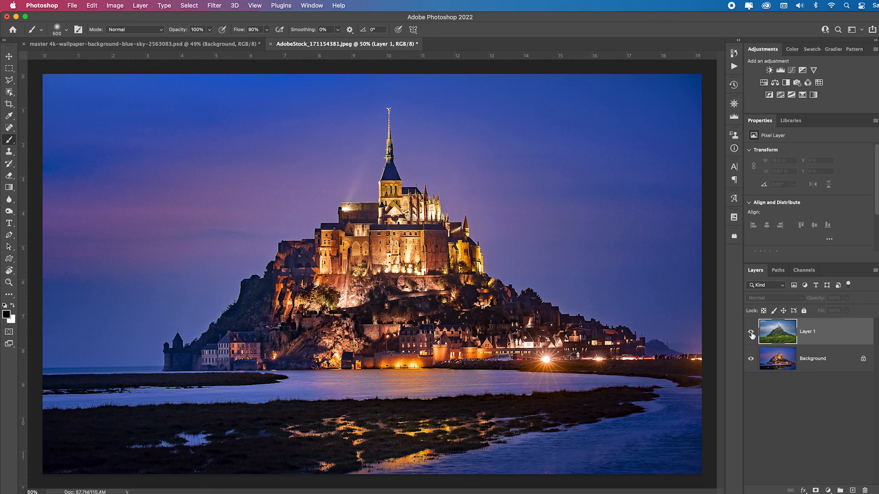
pyautogui.click(751, 333)
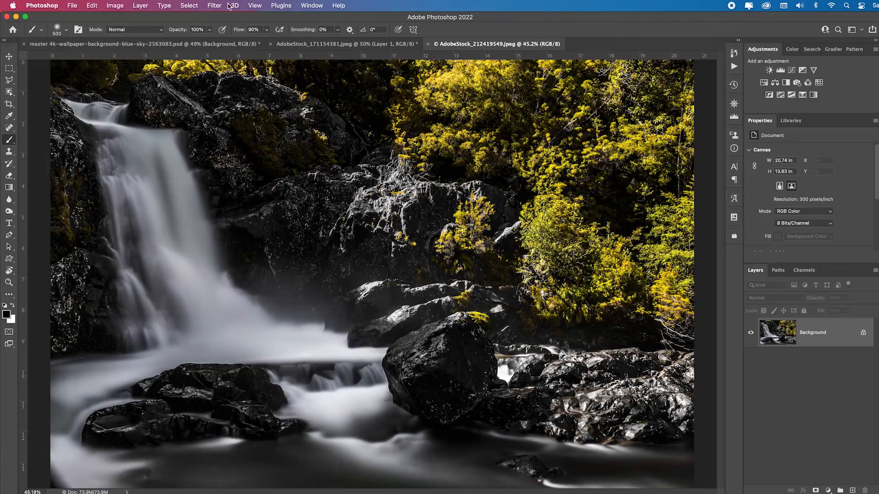
# - Apply the Landscape Mixer neural filter to the waterfall photo with Autumn at 100, output to a new layer
pyautogui.click(214, 6)
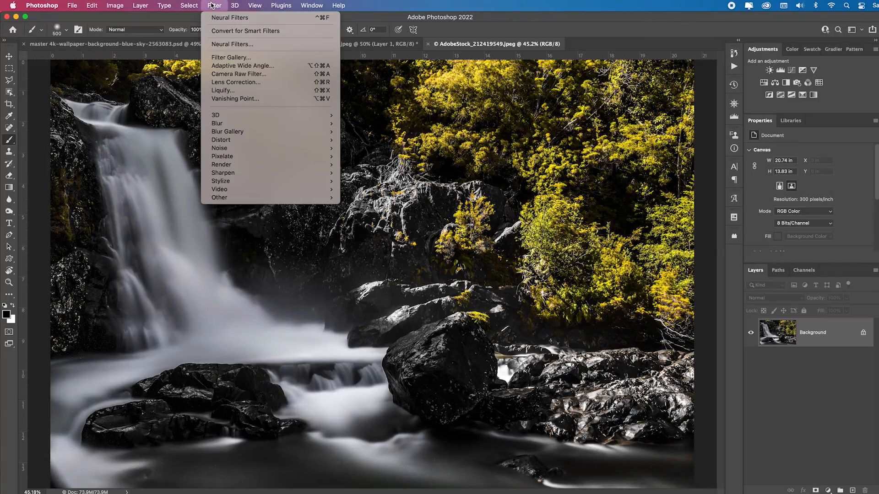
pyautogui.click(278, 46)
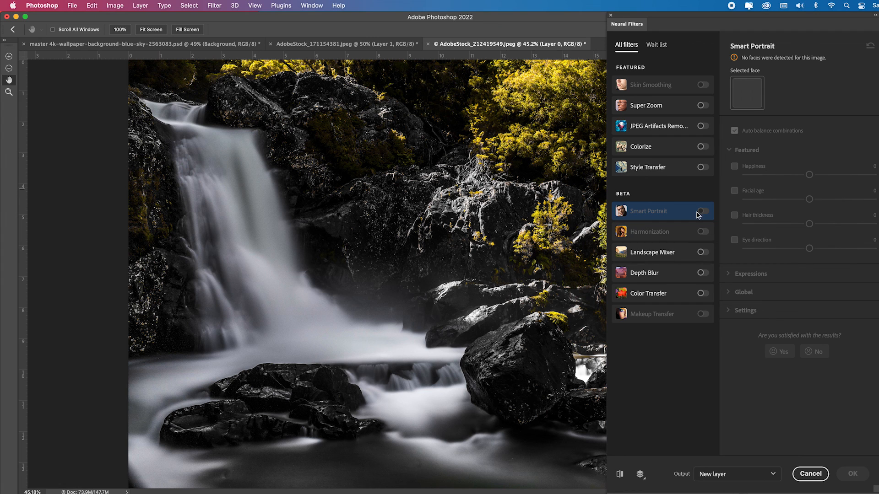
pyautogui.click(701, 253)
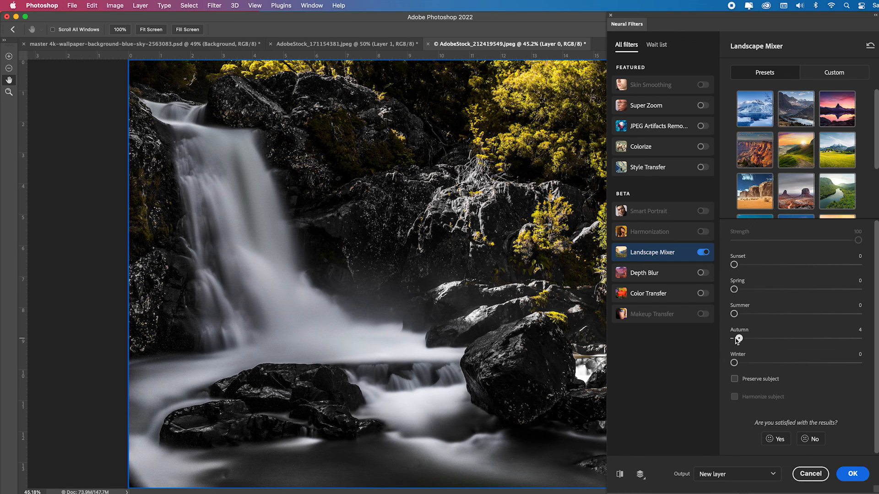
pyautogui.moveTo(737, 341); pyautogui.dragTo(865, 341)
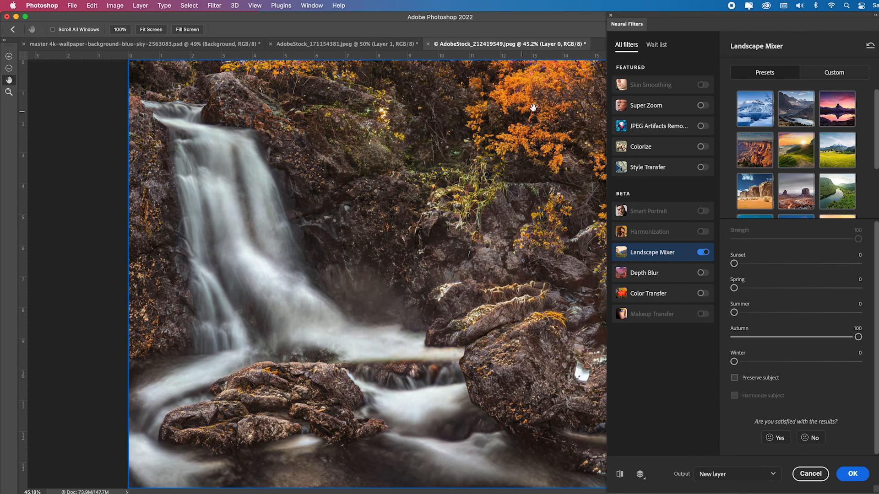
pyautogui.click(854, 475)
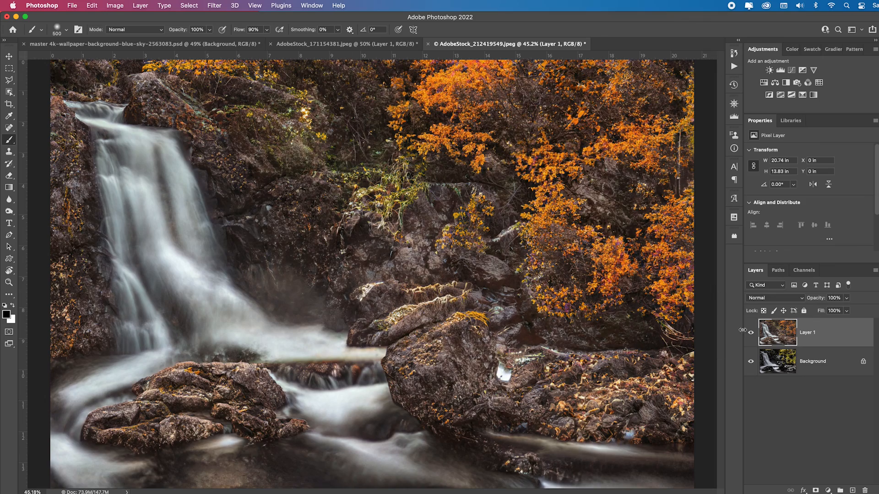
# - Compare the autumn waterfall on Layer 1 with the original photo by hiding and showing the layer twice
pyautogui.click(750, 333)
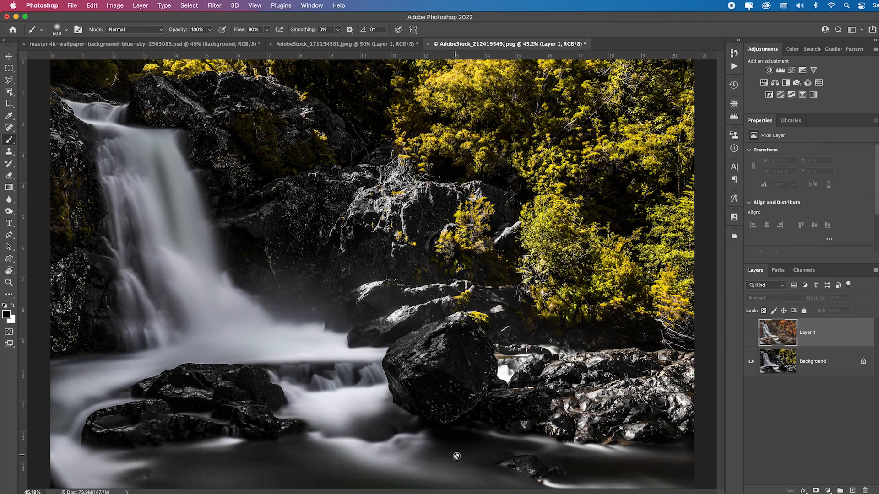
pyautogui.click(750, 333)
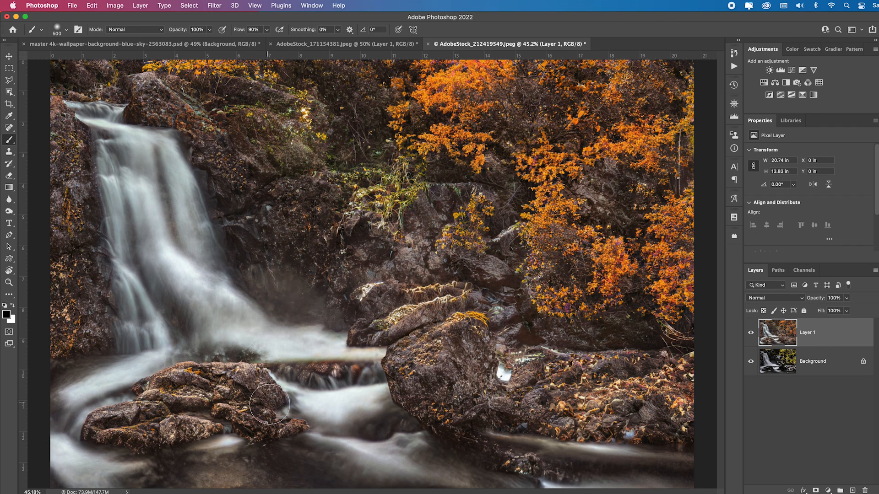
pyautogui.click(751, 333)
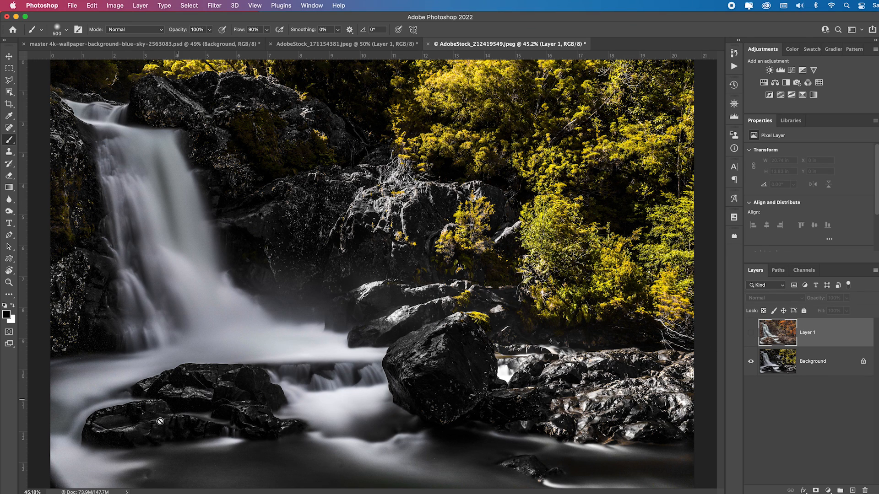
pyautogui.click(751, 333)
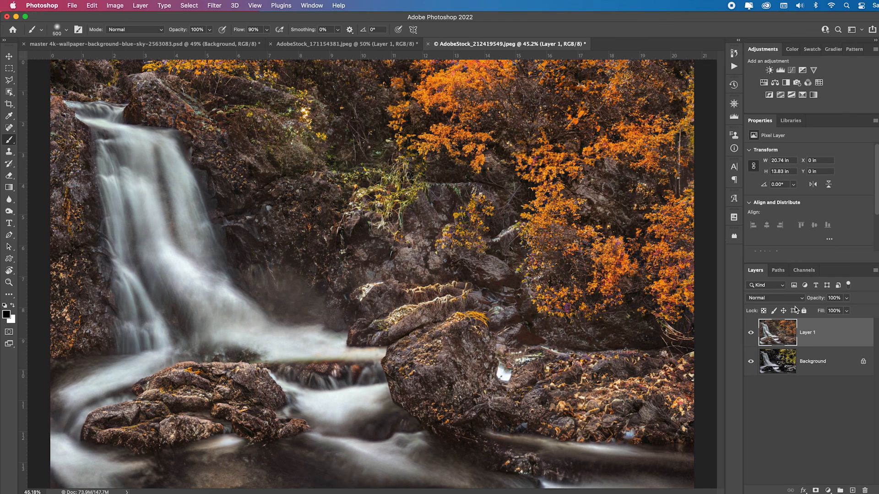
# - Open the autumn waterfall layer in the Camera Raw Filter and set Clarity +40, Dehaze +43, Blacks -28 and Shadows +16
pyautogui.click(215, 6)
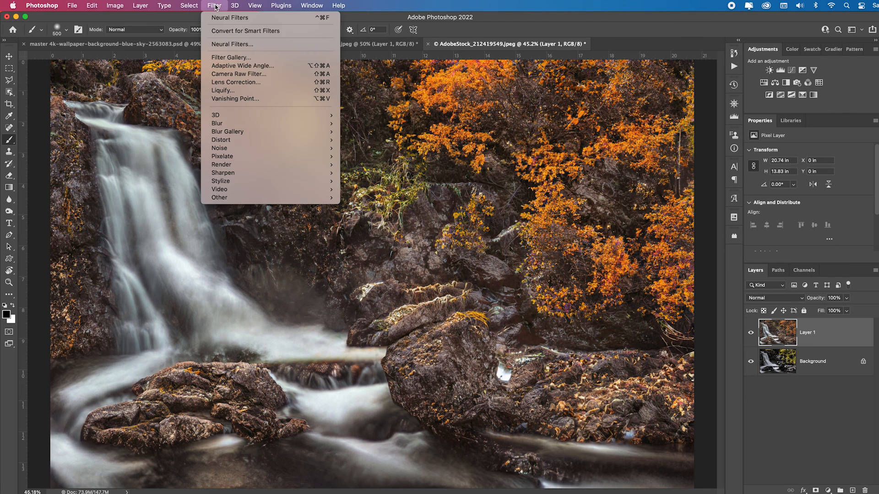
pyautogui.click(242, 79)
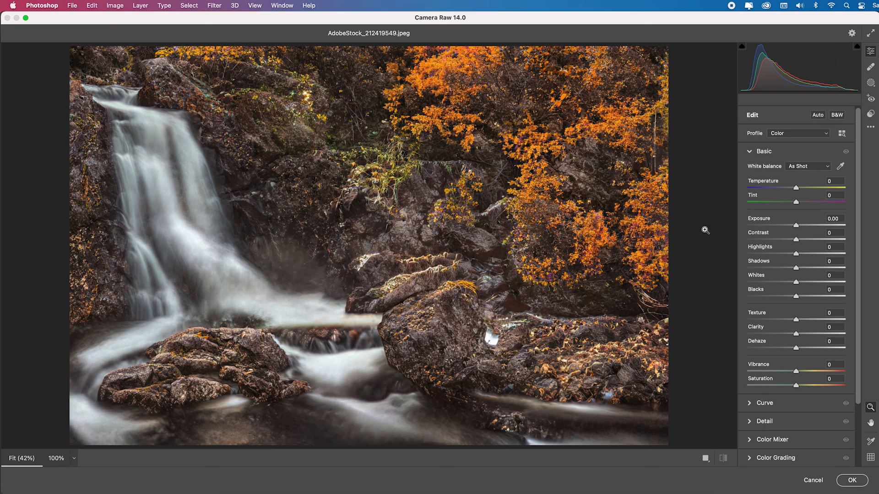
pyautogui.moveTo(796, 347); pyautogui.dragTo(820, 353)
pyautogui.moveTo(796, 296); pyautogui.dragTo(784, 298)
pyautogui.moveTo(796, 268); pyautogui.dragTo(803, 268)
# - Set Temperature to +6 and Exposure to -0.25, and apply the Camera Raw adjustments to Layer 1
pyautogui.moveTo(795, 225); pyautogui.dragTo(797, 225)
pyautogui.moveTo(796, 189); pyautogui.dragTo(798, 188)
pyautogui.moveTo(797, 225); pyautogui.dragTo(793, 226)
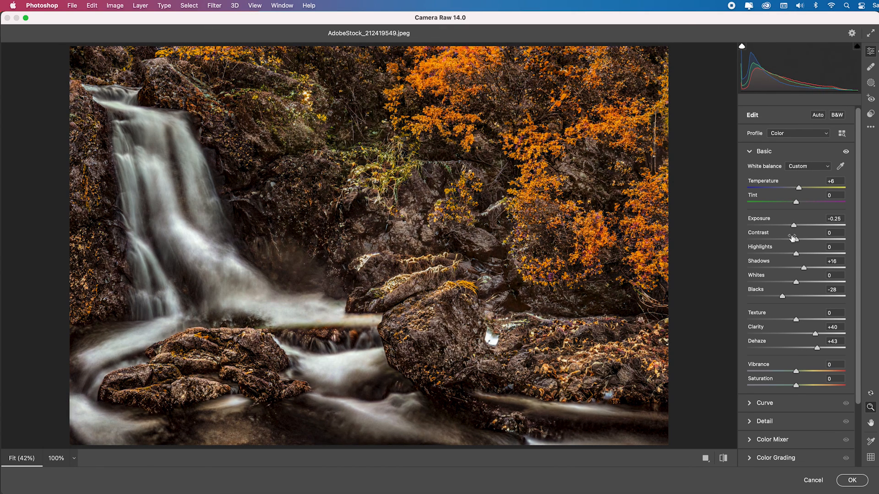
pyautogui.click(853, 482)
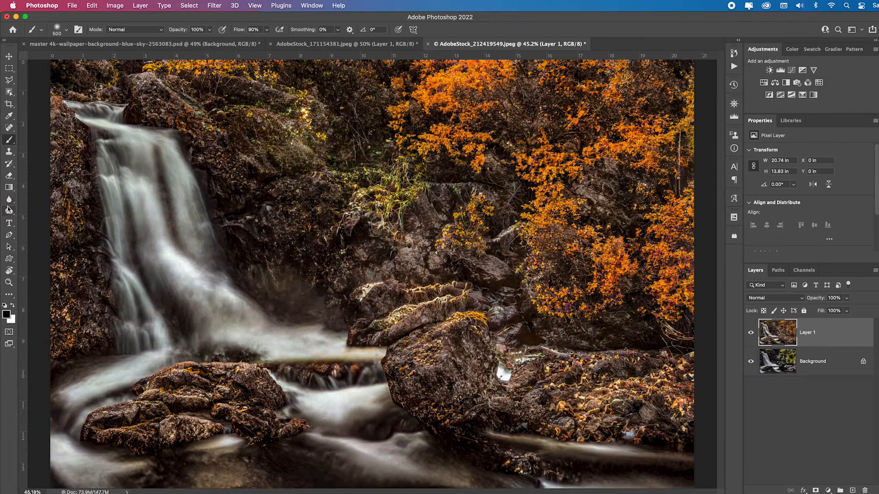
# - Darken the shadows of the autumn waterfall using the Burn tool with Range Shadows, Exposure 11% and the brush enlarged to 500
pyautogui.click(9, 211)
pyautogui.click(138, 28)
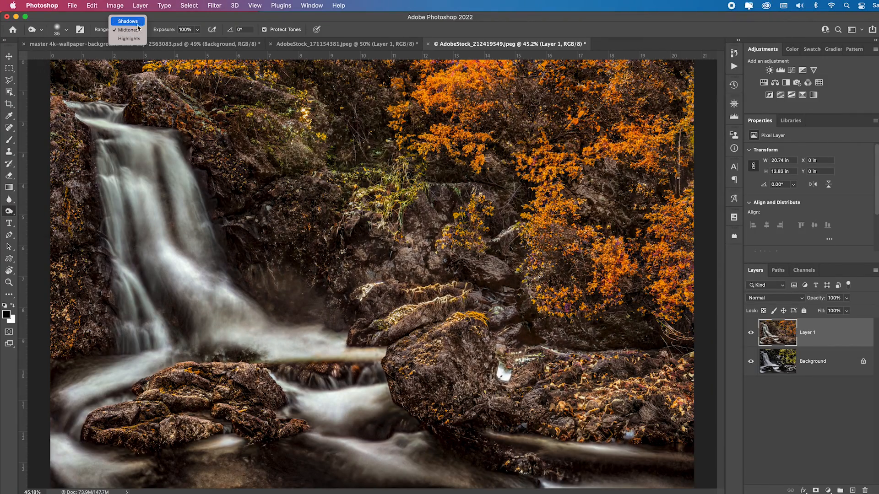
pyautogui.click(143, 22)
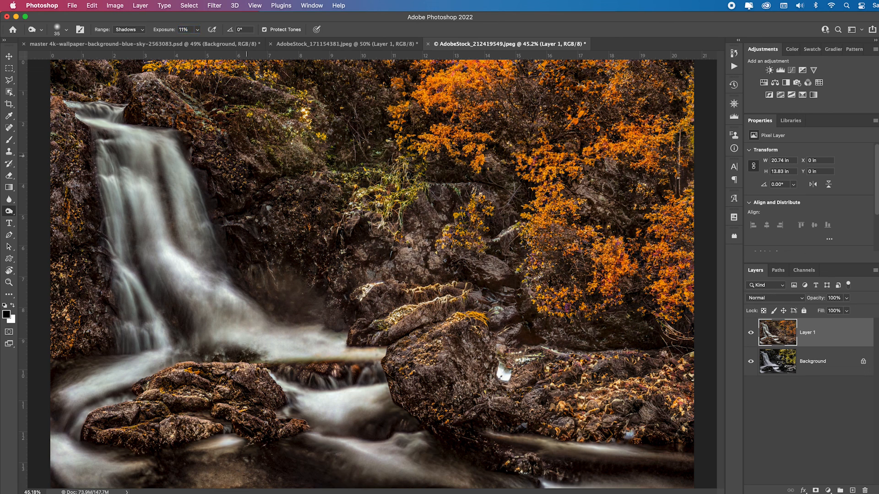
pyautogui.press(']')
pyautogui.press(']')
pyautogui.press(']')
pyautogui.press(']')
pyautogui.press(']')
pyautogui.press(']')
pyautogui.press(']')
pyautogui.press(']')
pyautogui.press(']')
pyautogui.press(']')
pyautogui.press(']')
pyautogui.press(']')
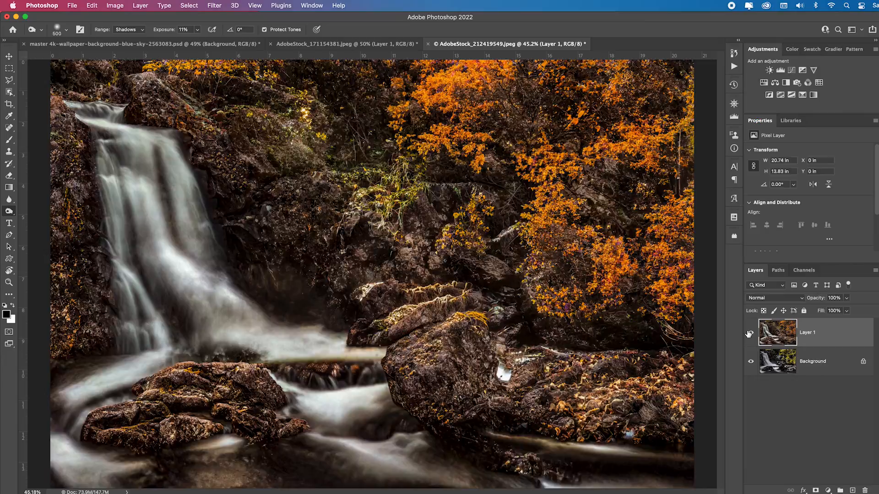
# - Compare the refined autumn waterfall with the original photo by hiding and showing Layer 1 once
pyautogui.click(750, 333)
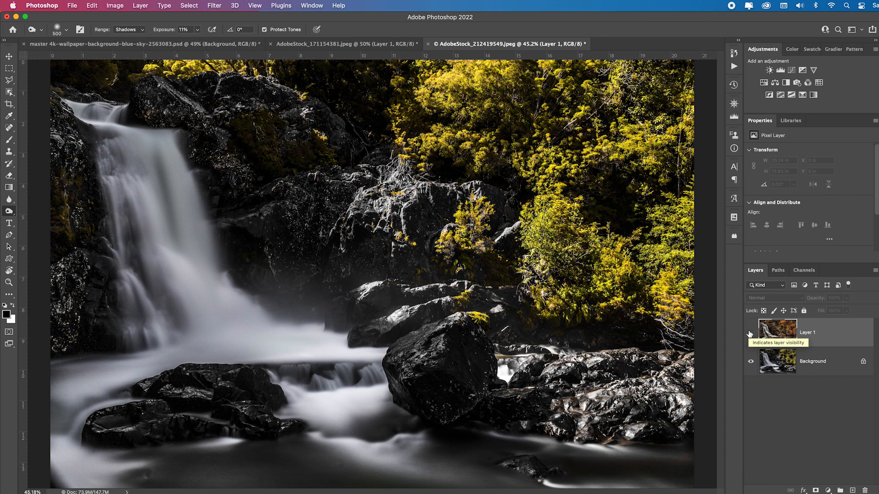
pyautogui.click(750, 333)
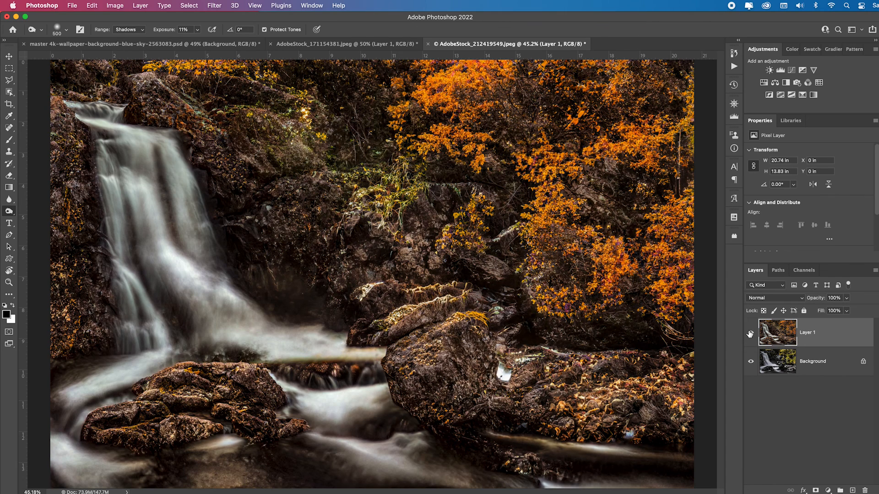